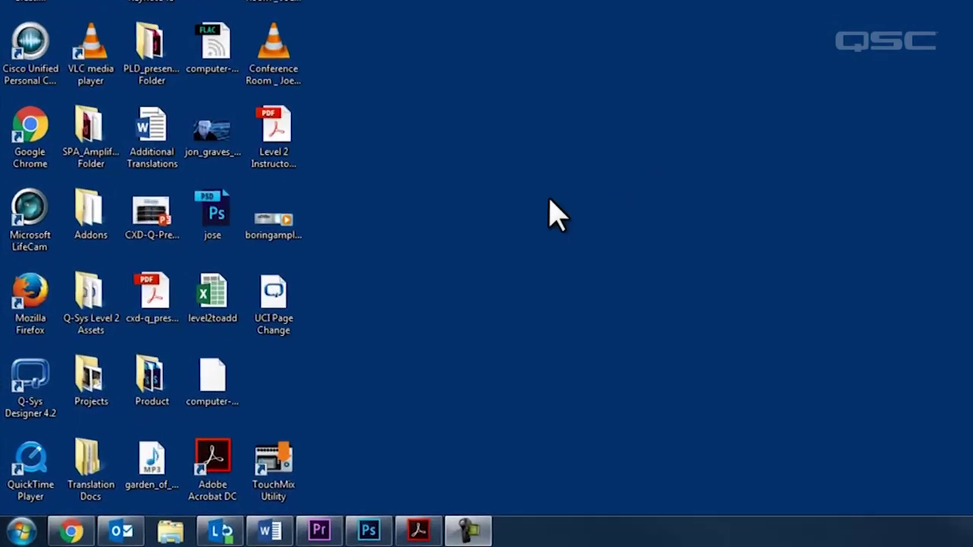
Browse Computer > Documents > QSC Audio and open the Conf-System-POTS-v1.3 design
click(17, 533)
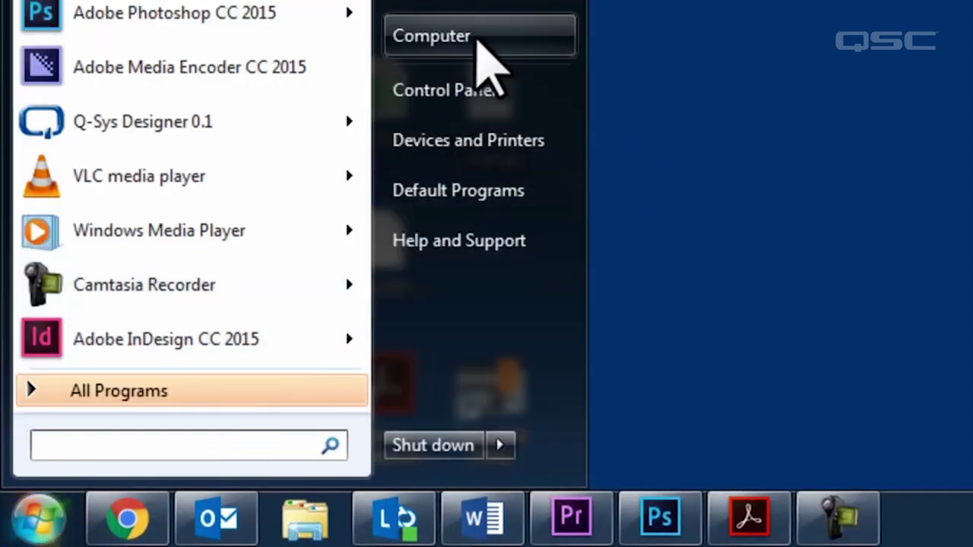
click(482, 44)
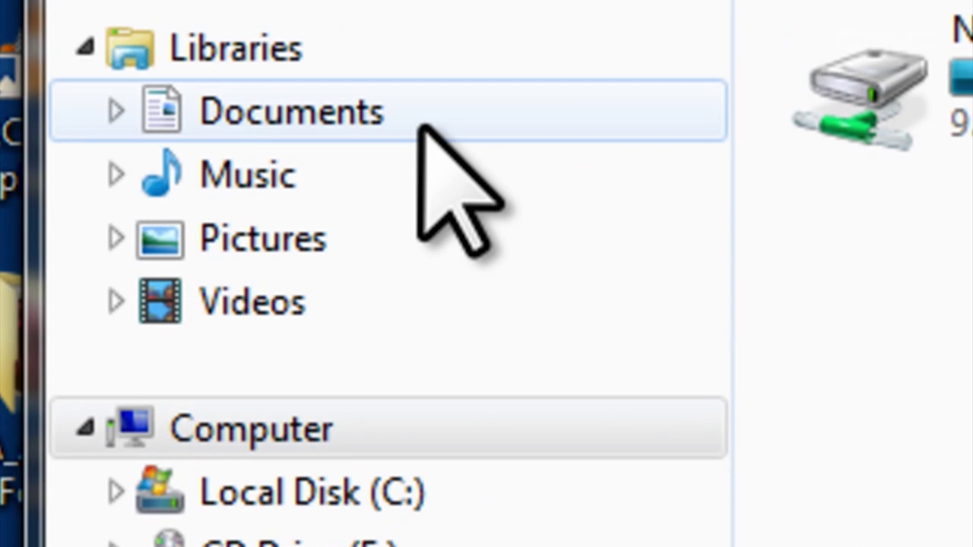
click(422, 125)
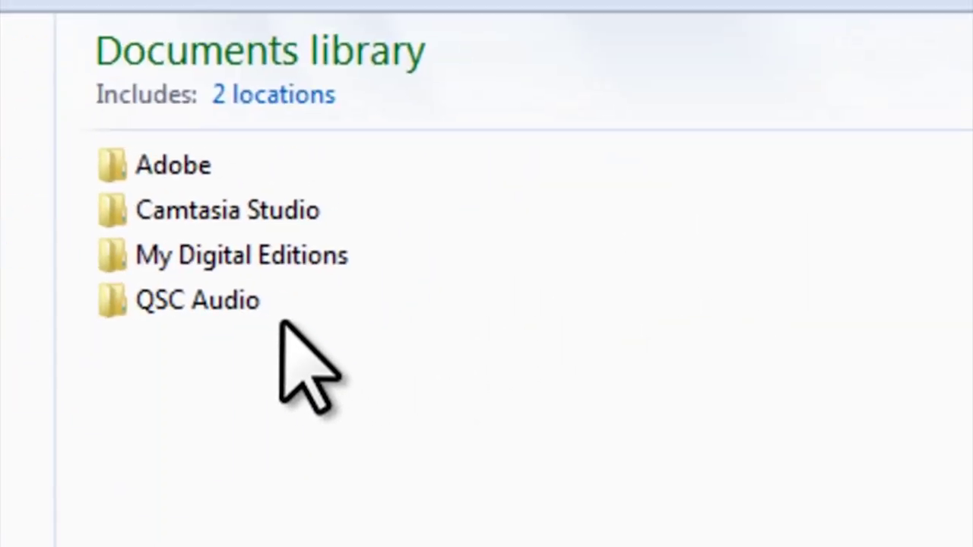
double_click(236, 301)
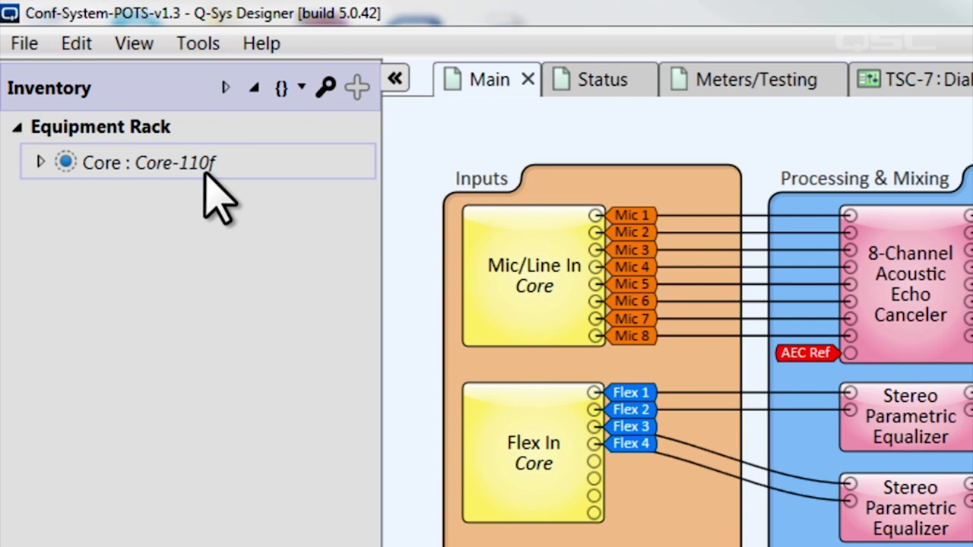
click(205, 47)
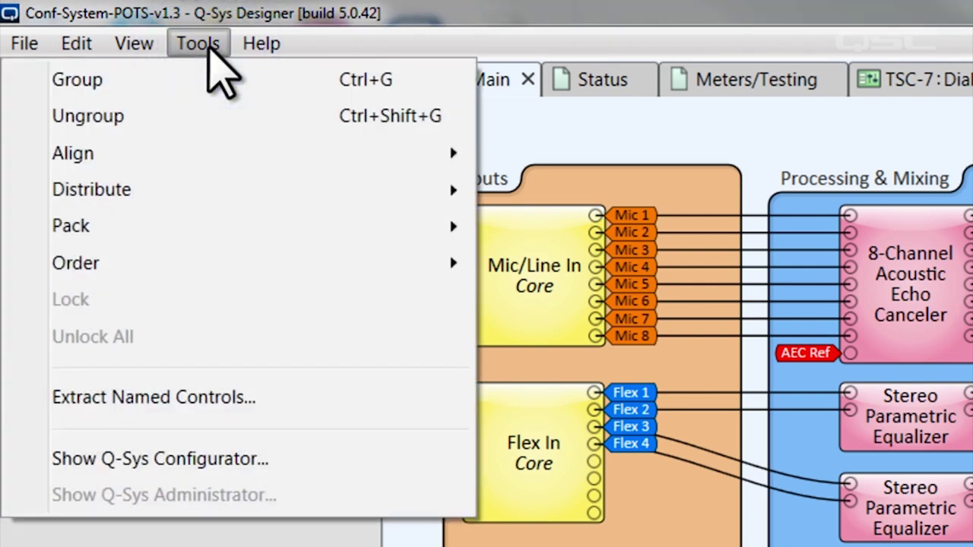
In the Q-SYS Configurator, rename core training-corec to DinoCORE and apply the settings
click(267, 460)
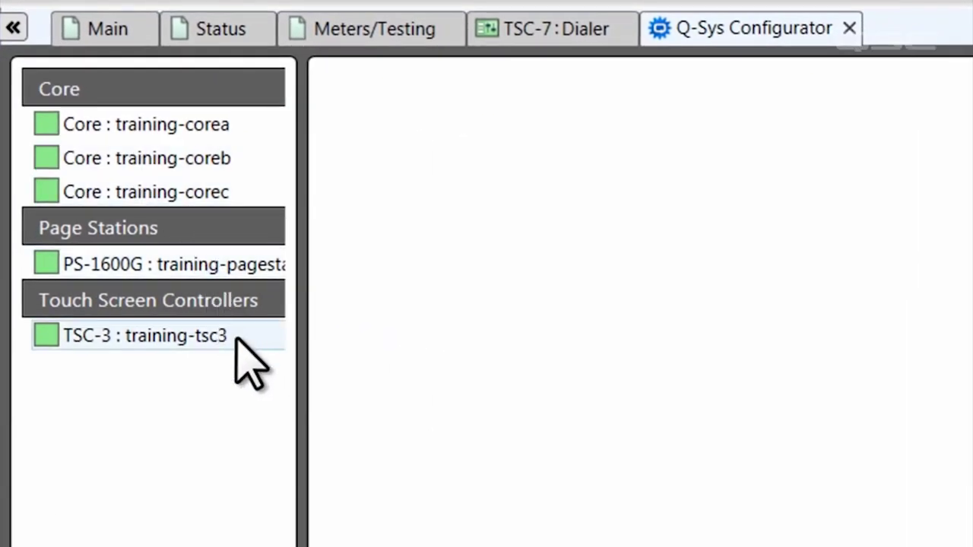
click(229, 193)
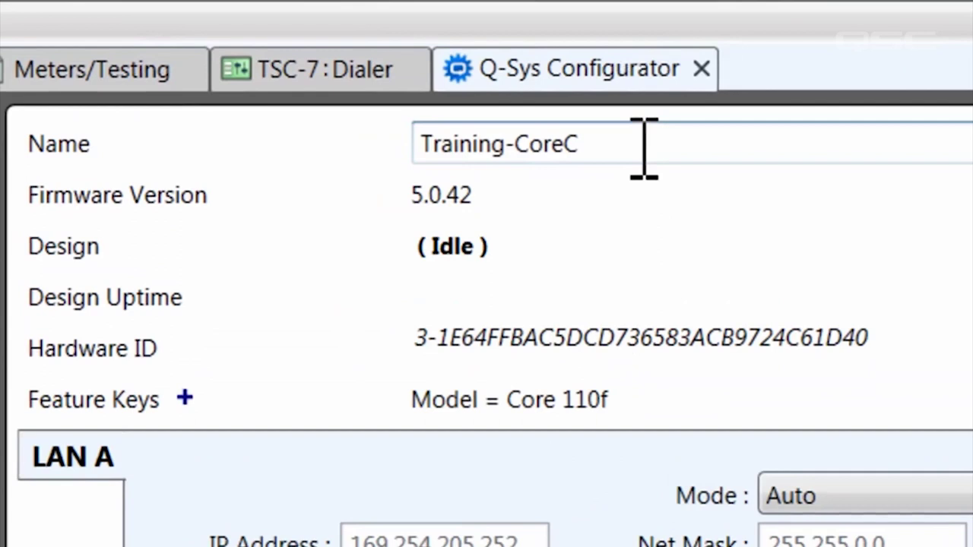
click(667, 156)
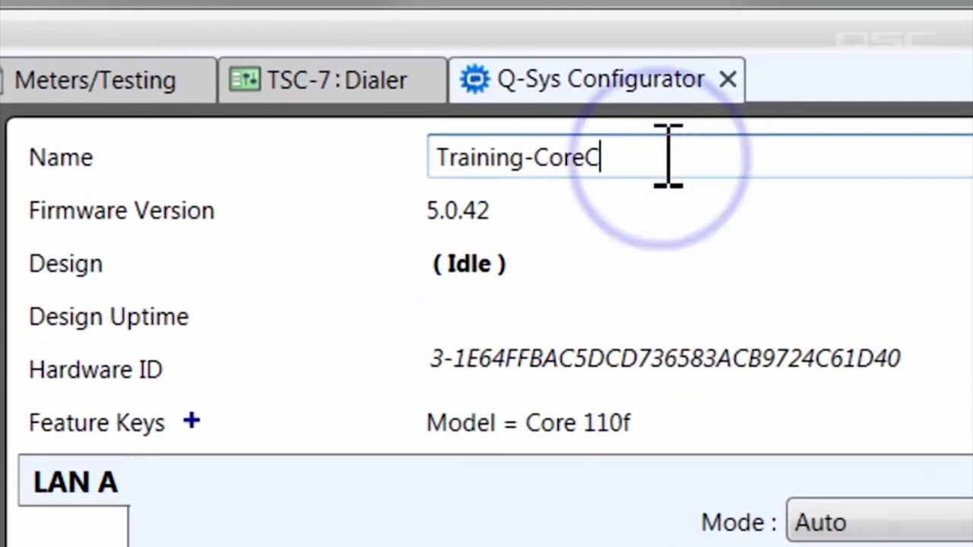
triple_click(667, 156)
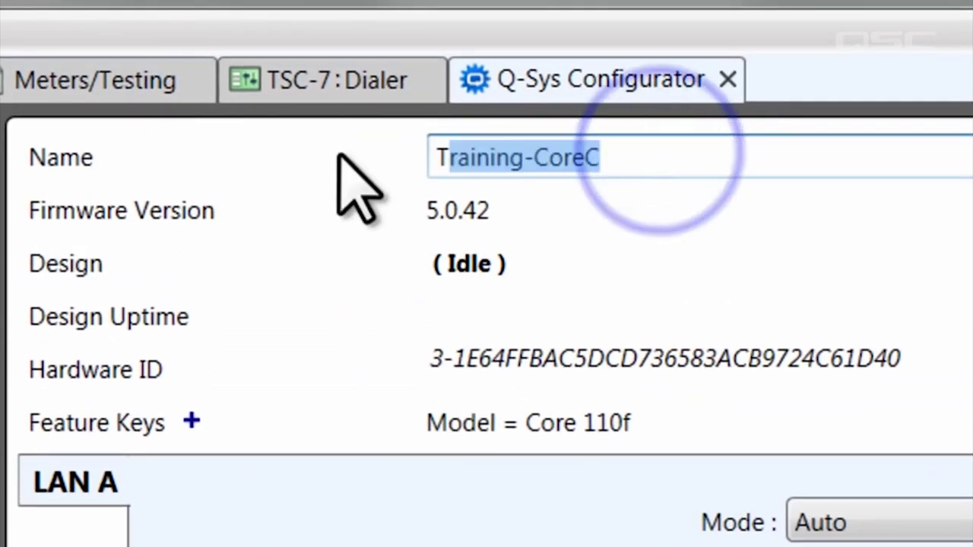
text(D)
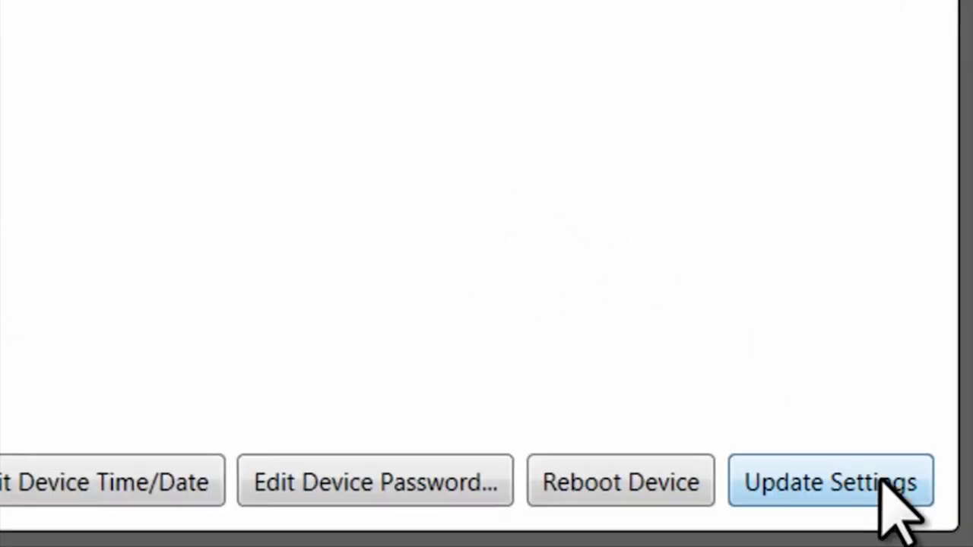
click(882, 482)
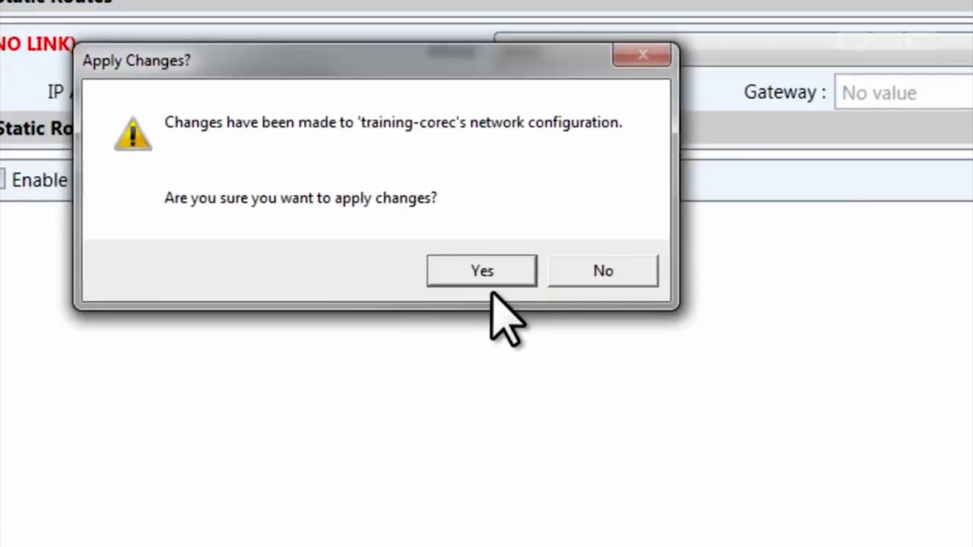
click(579, 363)
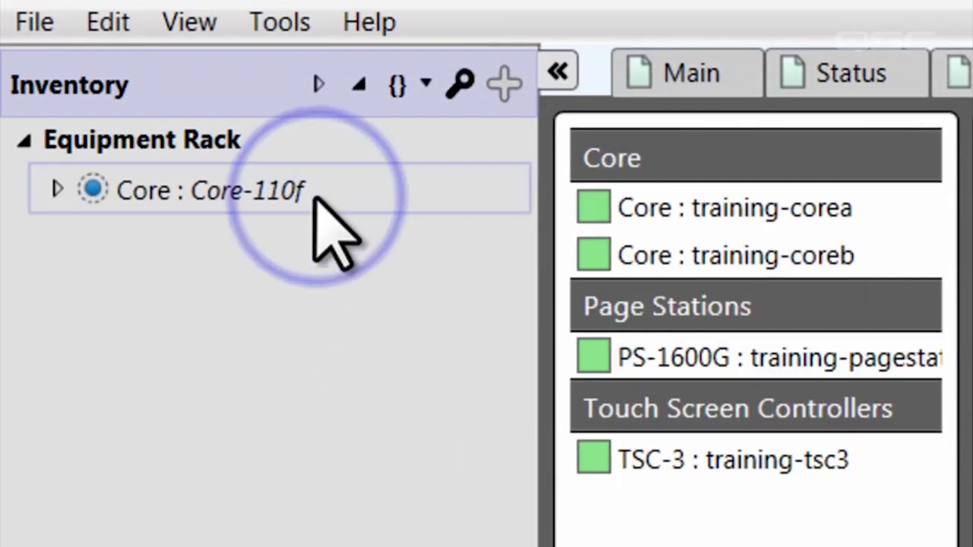
Copy the DinoCORE name into the design Core-110f's Name property
click(314, 201)
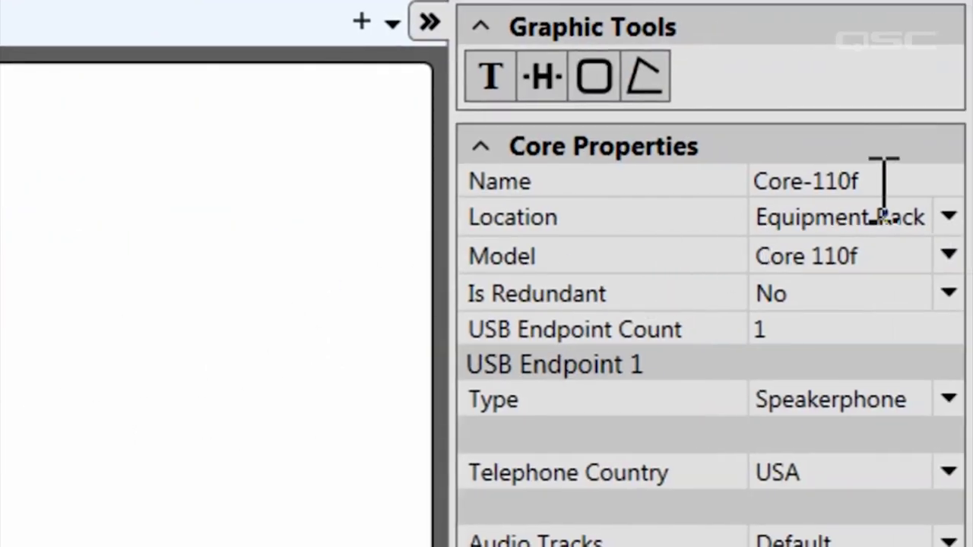
click(884, 189)
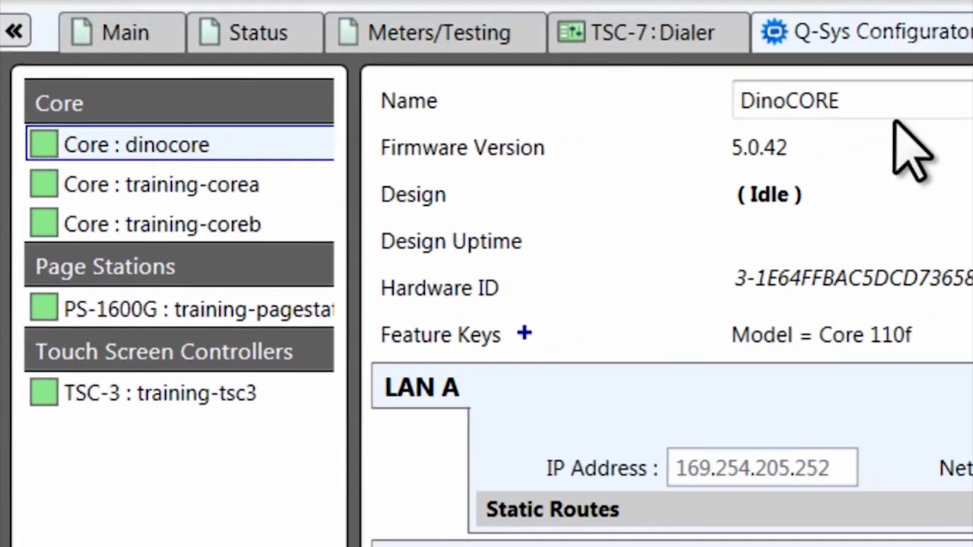
double_click(765, 137)
key(ctrl+c)
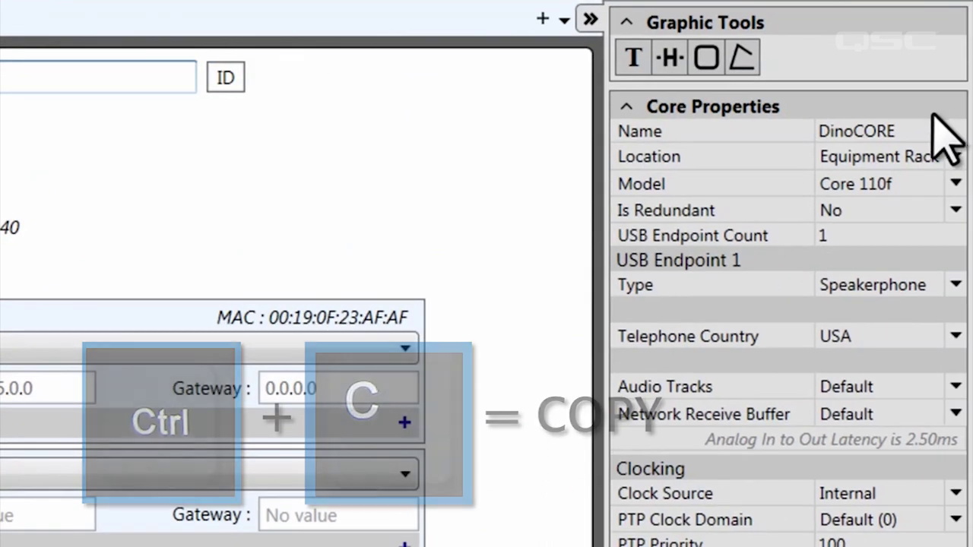
click(928, 125)
key(ctrl+v)
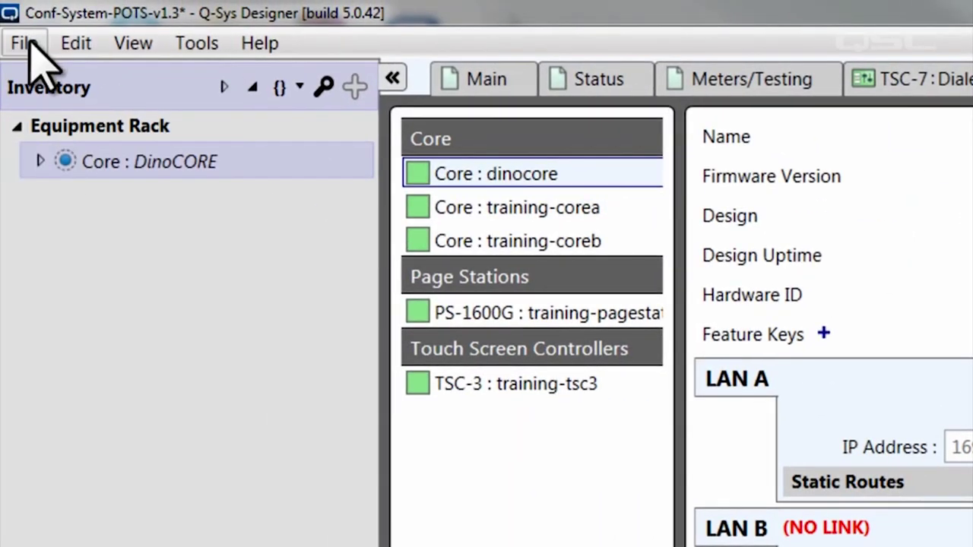
click(27, 45)
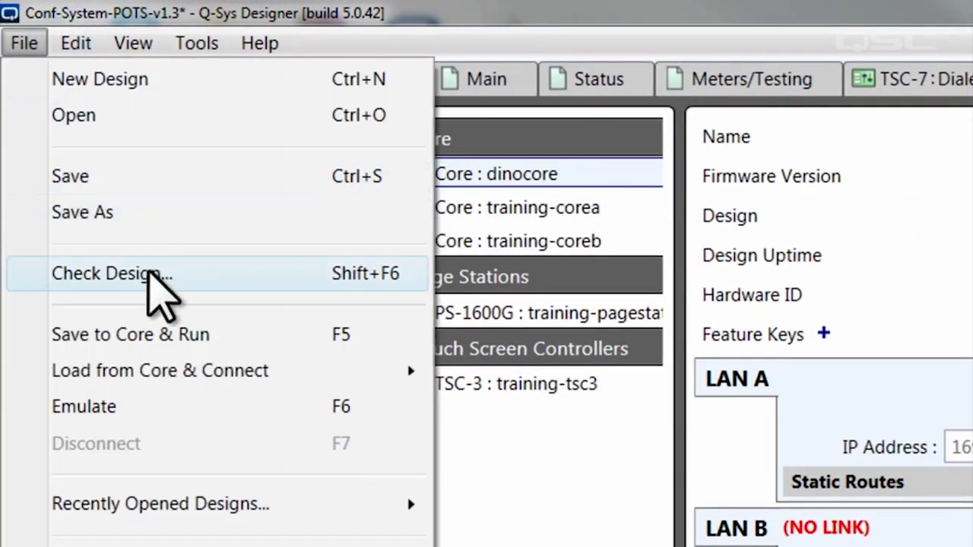
Save the design to DinoCORE and run it, then view the Main schematic with inventory hidden
click(181, 334)
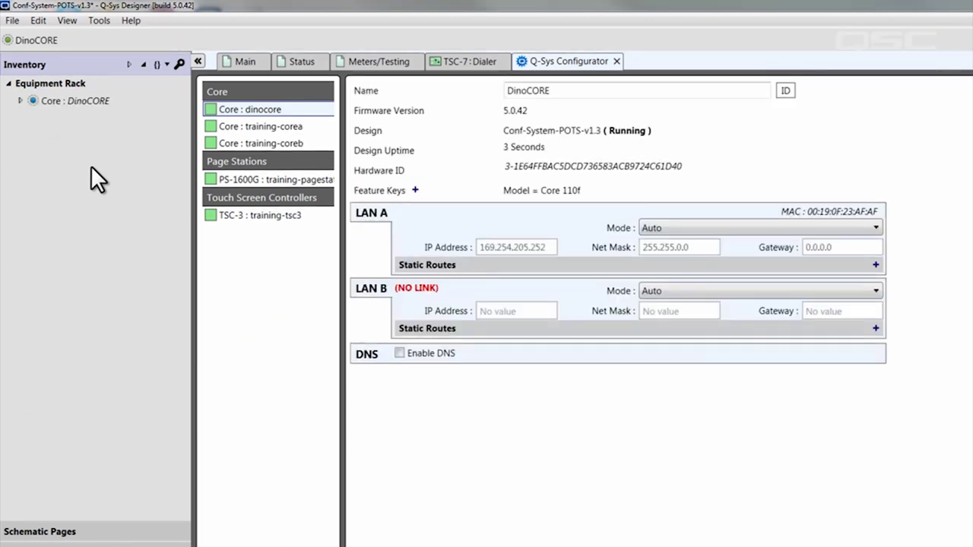
click(203, 59)
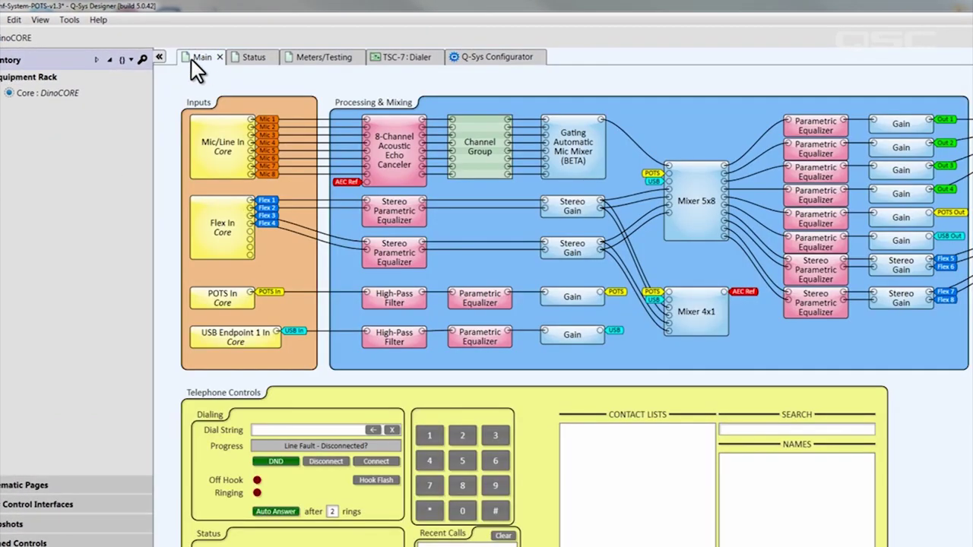
click(158, 58)
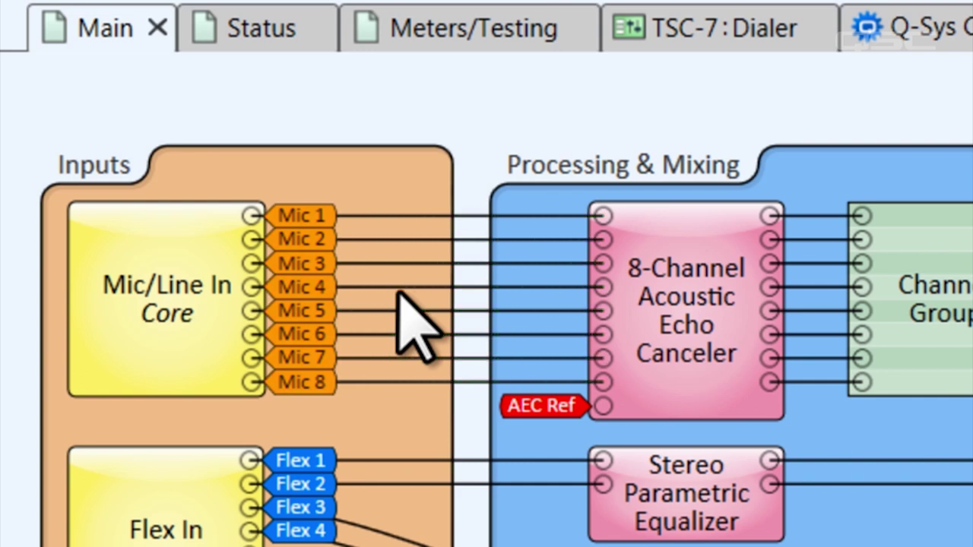
click(446, 34)
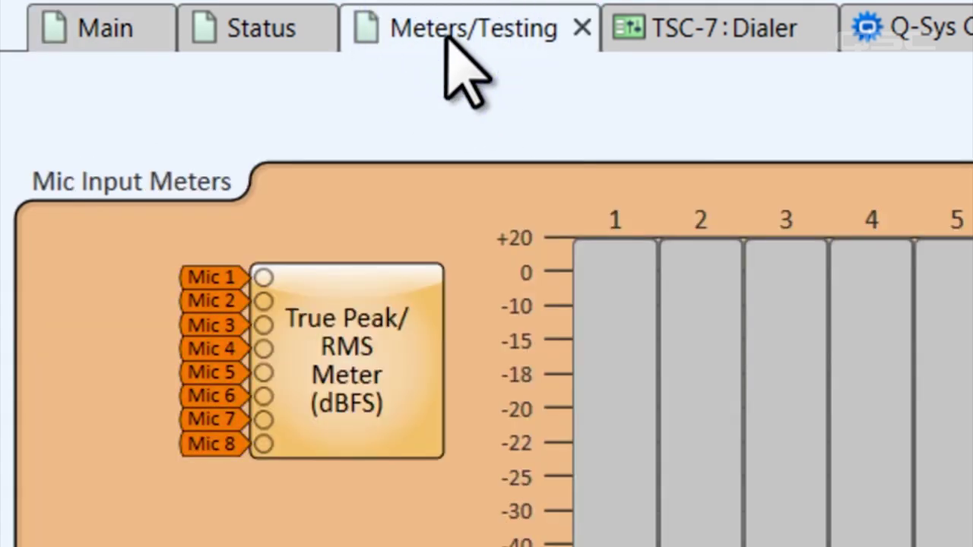
click(118, 34)
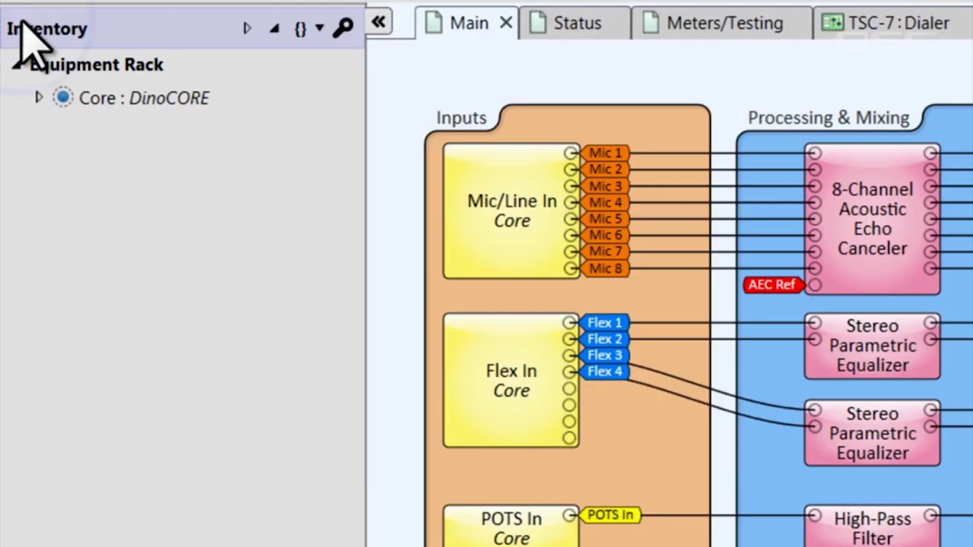
Expand Core : DinoCORE in the inventory and open the Mic/Line In control panel
click(37, 98)
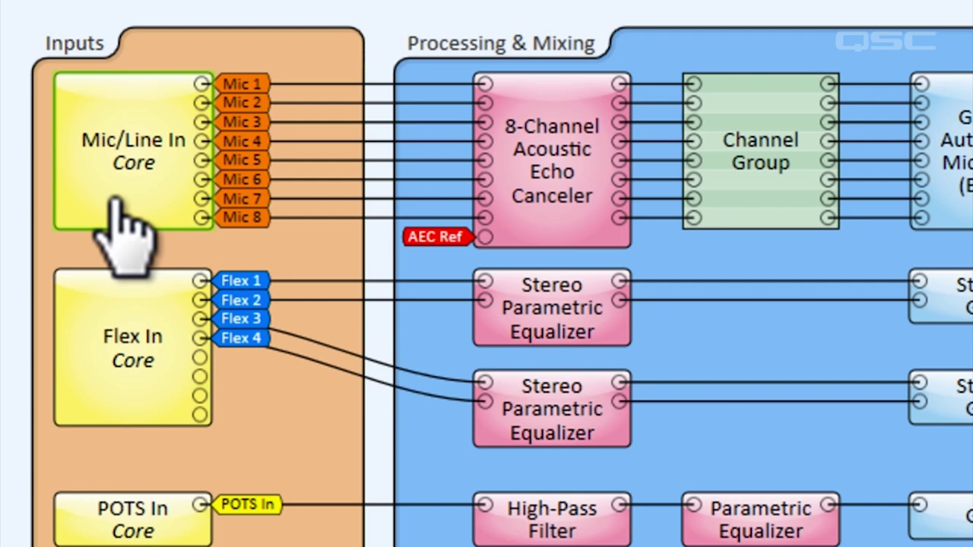
double_click(116, 204)
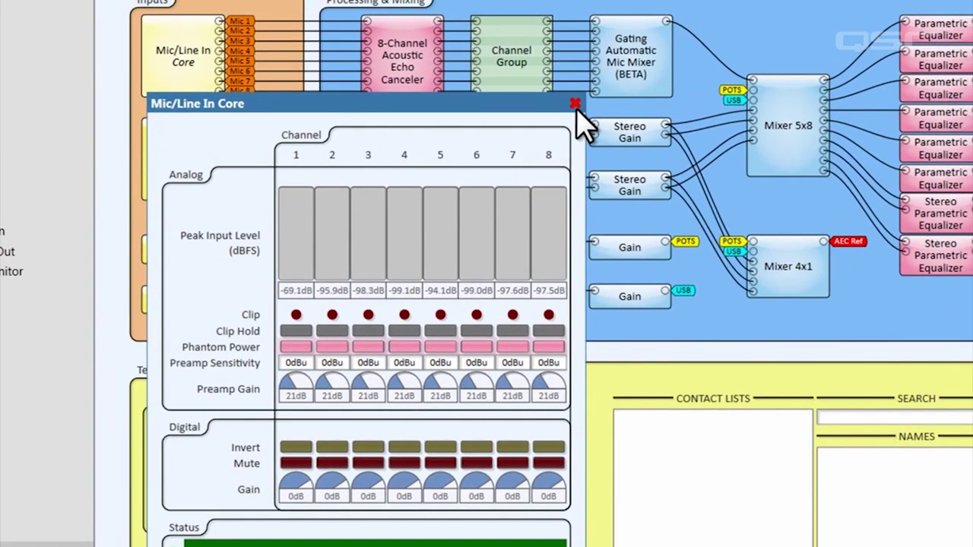
Inspect the Flex In and Flex Out panels, switching flex channel 2 to output and back to input
click(573, 105)
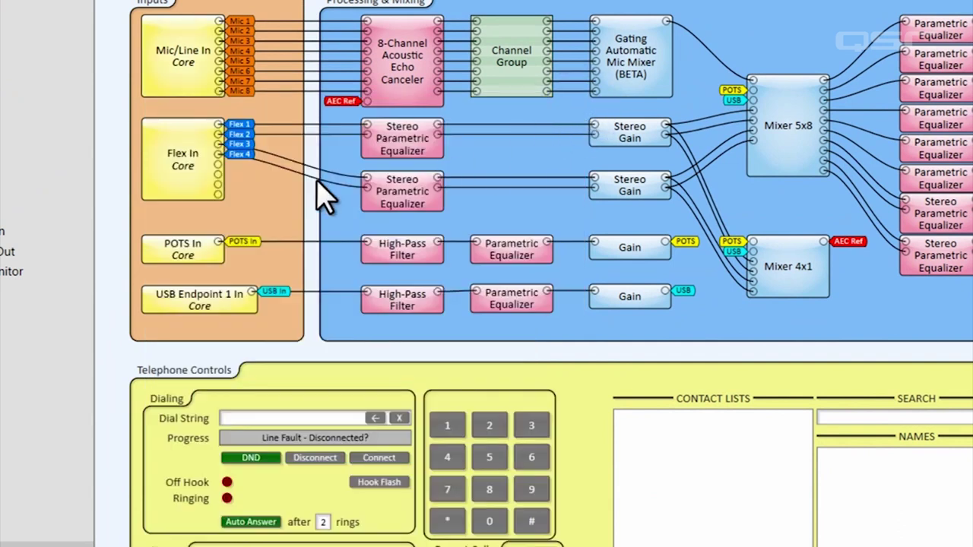
double_click(190, 169)
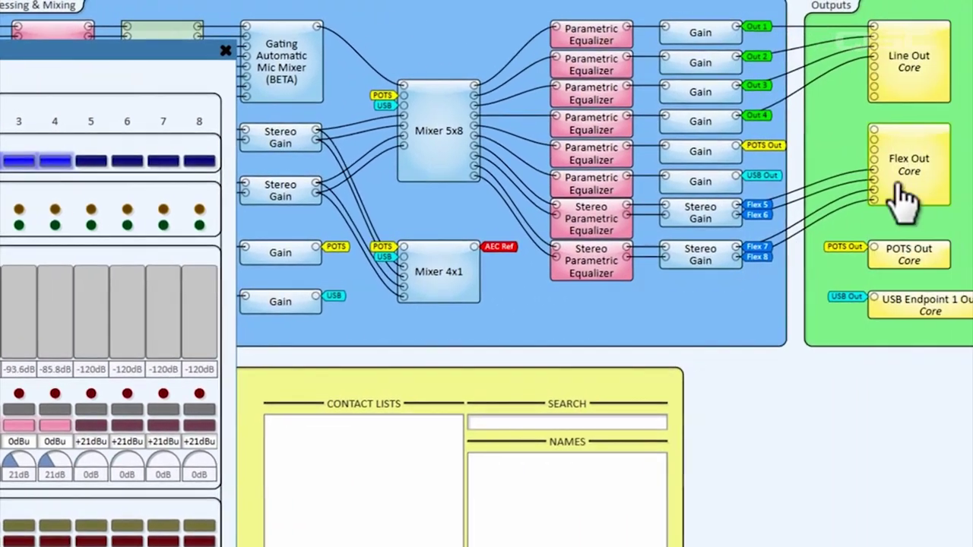
double_click(889, 183)
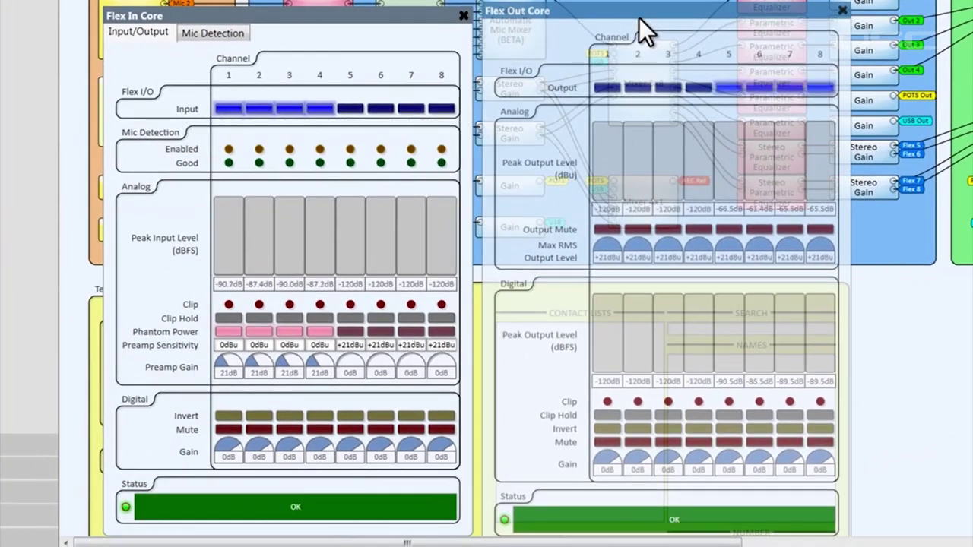
drag(638, 17, 643, 18)
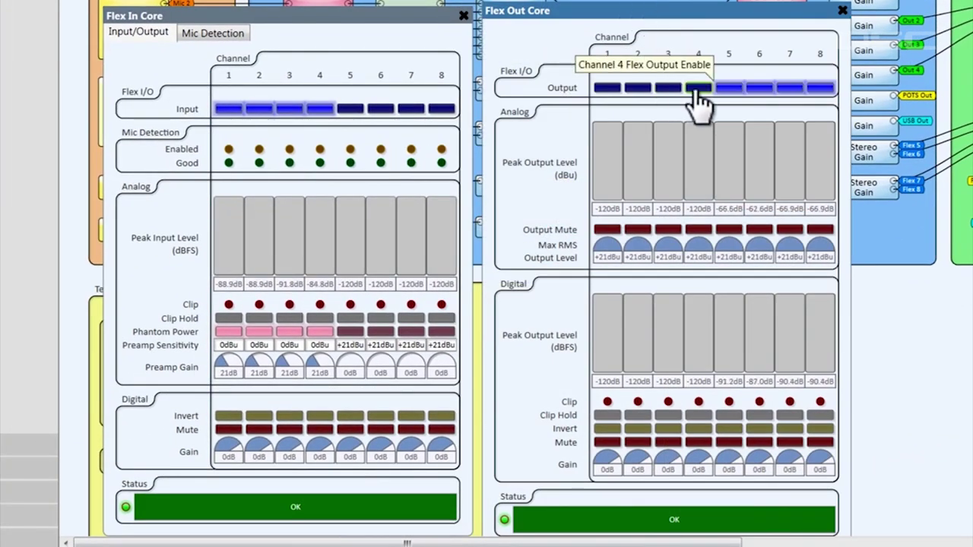
click(640, 89)
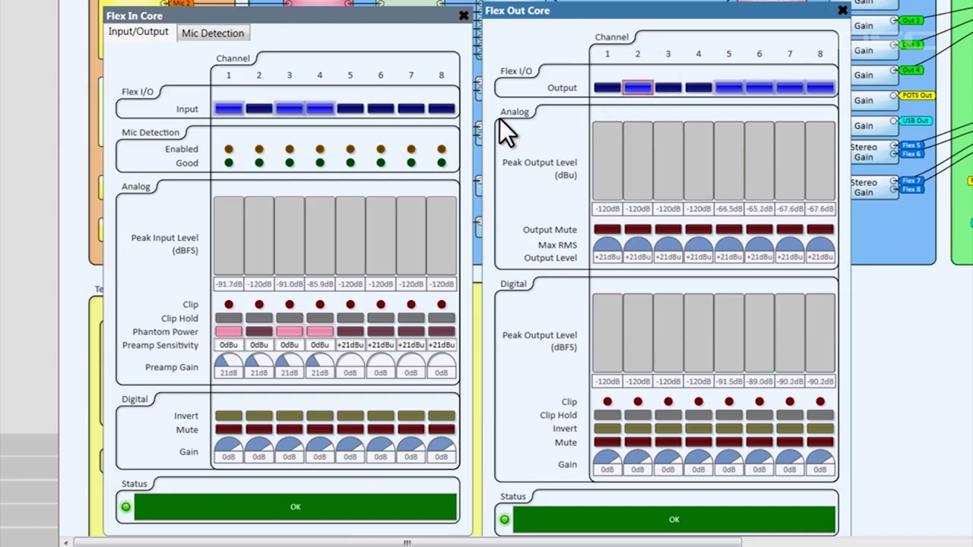
click(262, 119)
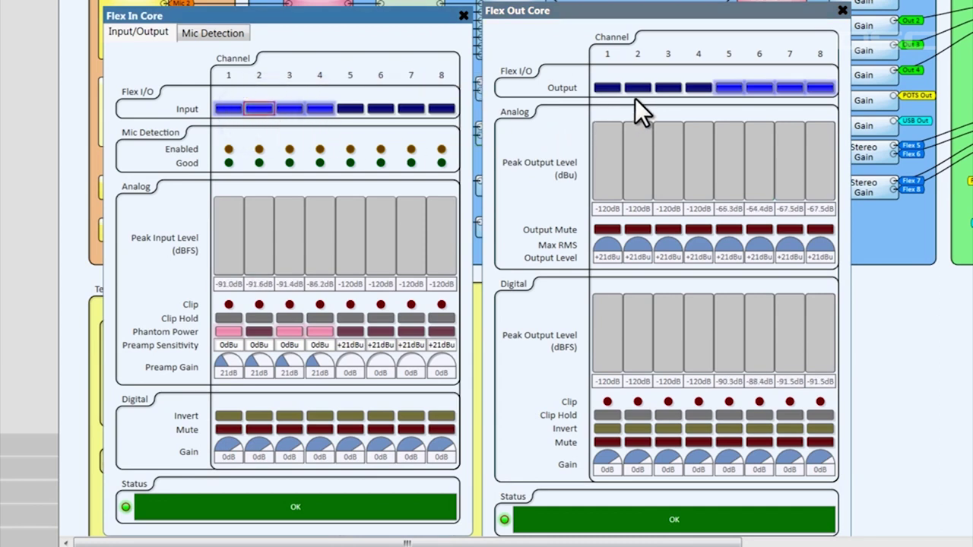
click(842, 11)
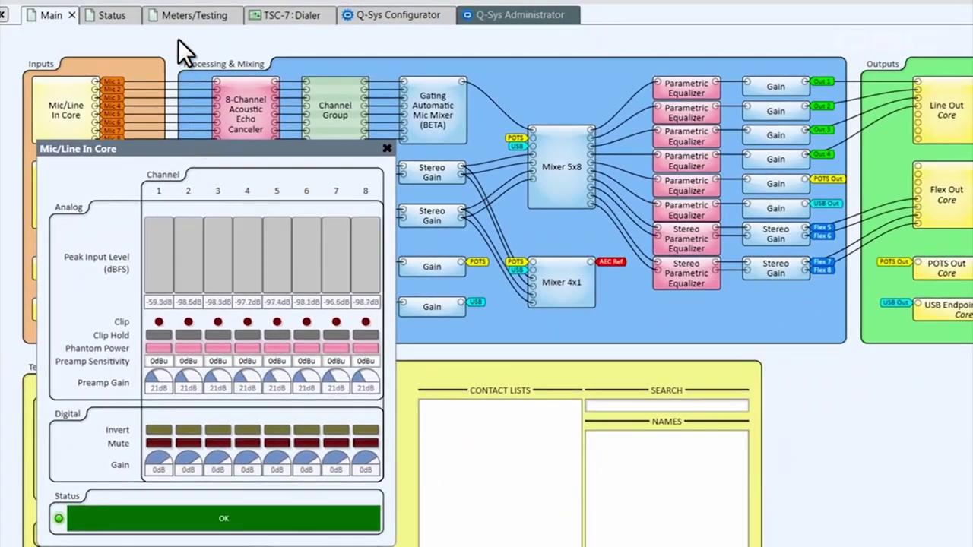
Turn Mic 1's preamp gain down to 4 dB on the Meters/Testing page, then return to Main
click(183, 15)
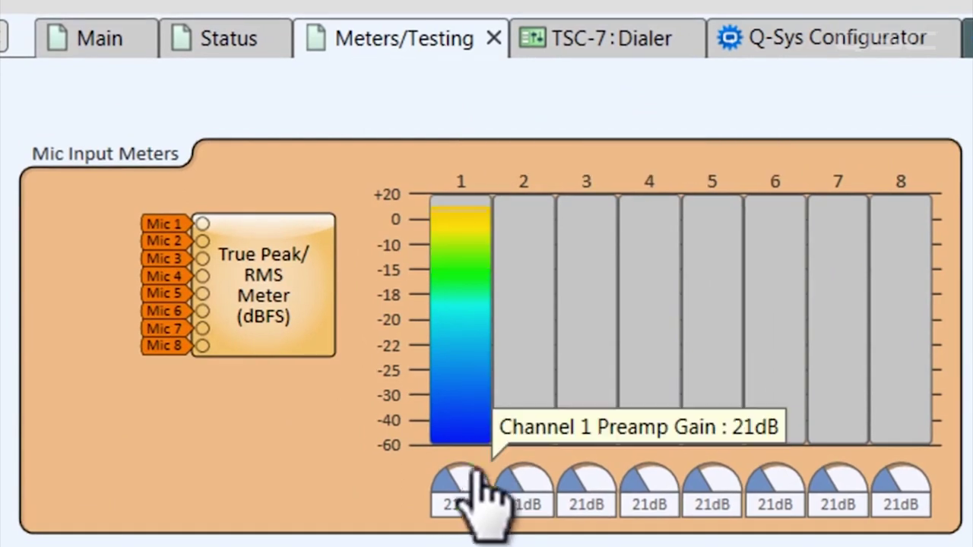
click(476, 473)
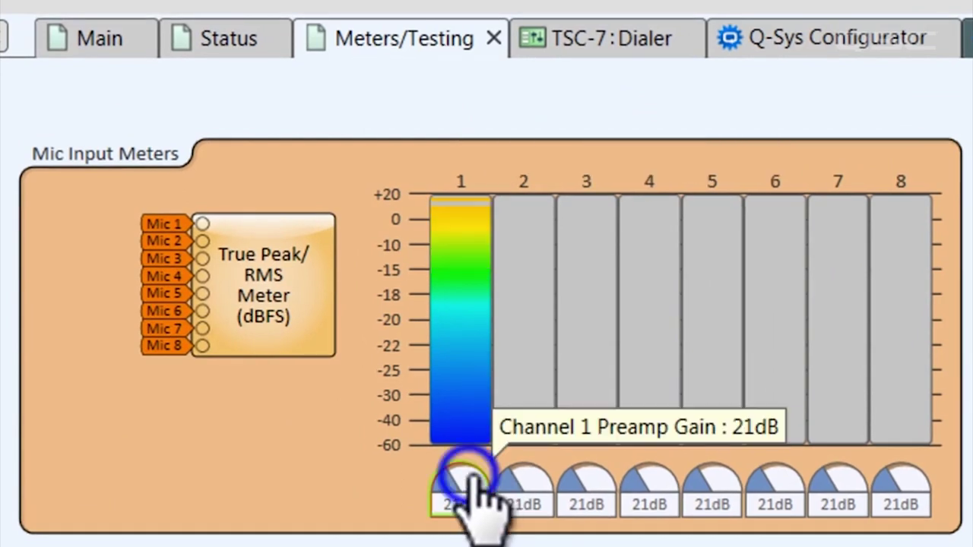
drag(472, 474, 443, 481)
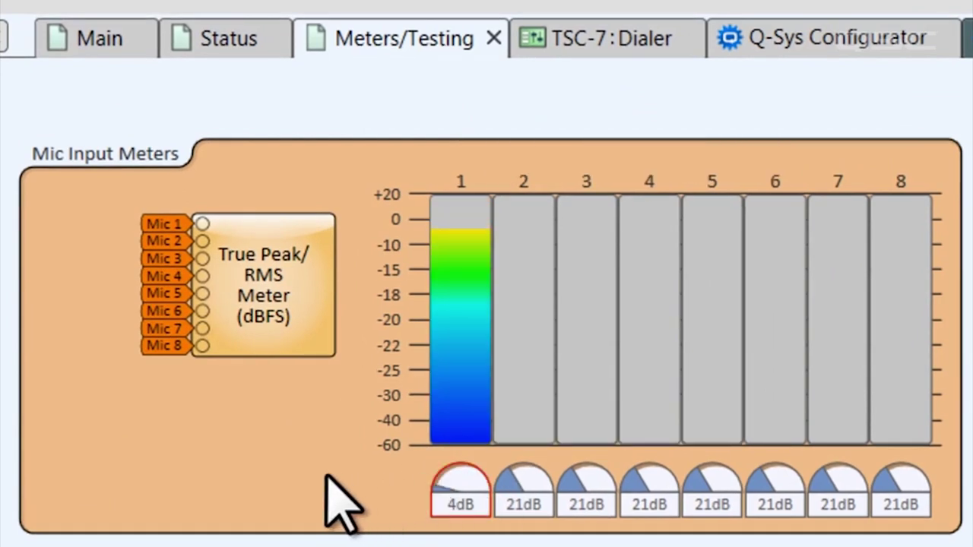
click(114, 40)
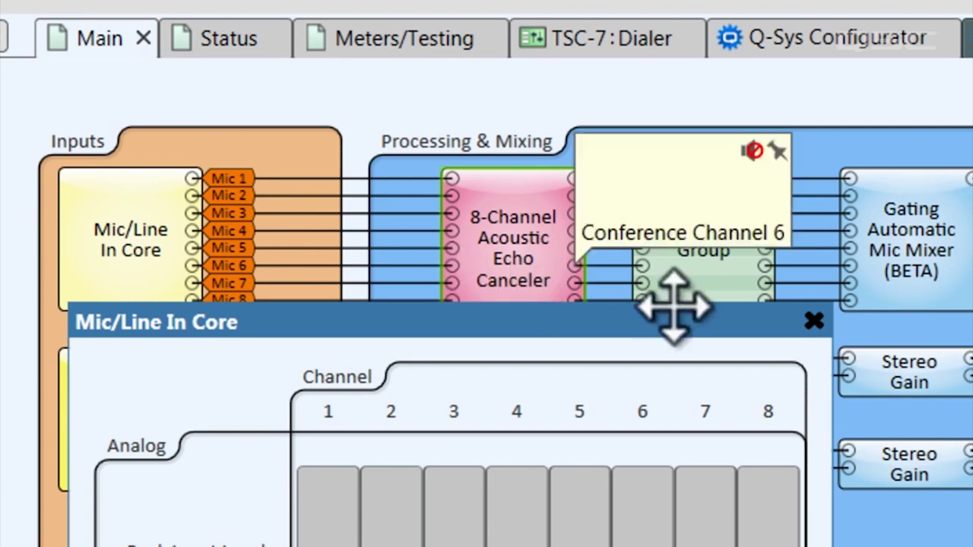
Close the Mic/Line In Core control window
click(814, 321)
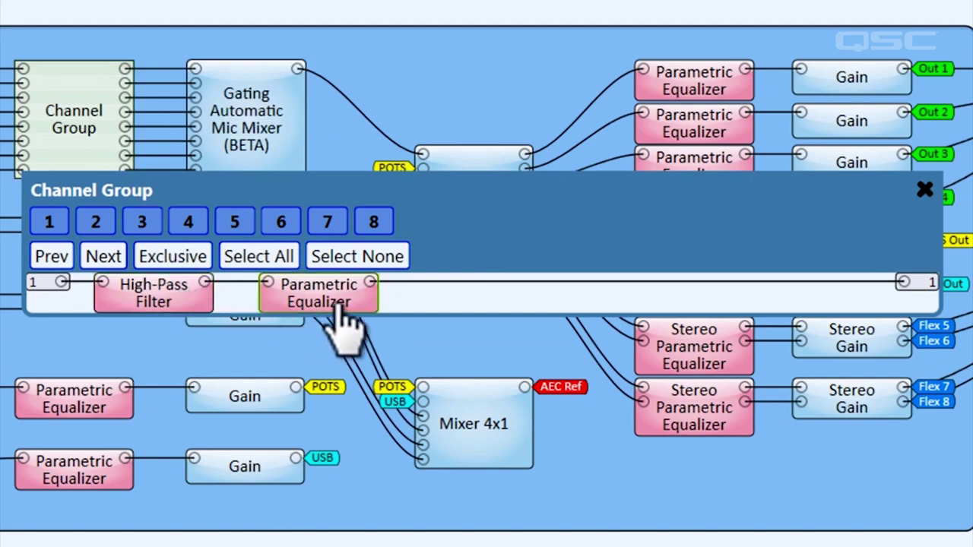
Boost Parametric Equalizer band 2 to 12.4 dB at 214 Hz for all grouped channels
double_click(137, 290)
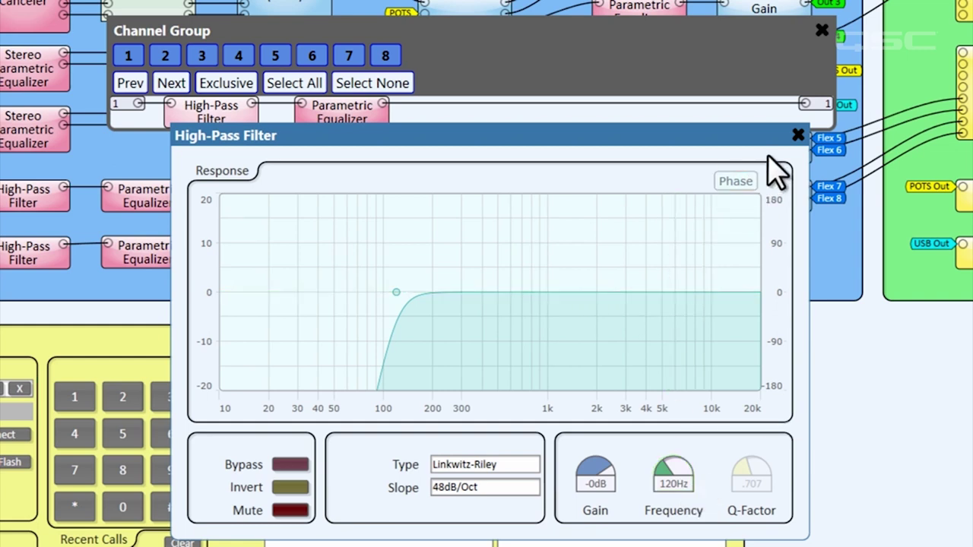
click(798, 133)
double_click(351, 114)
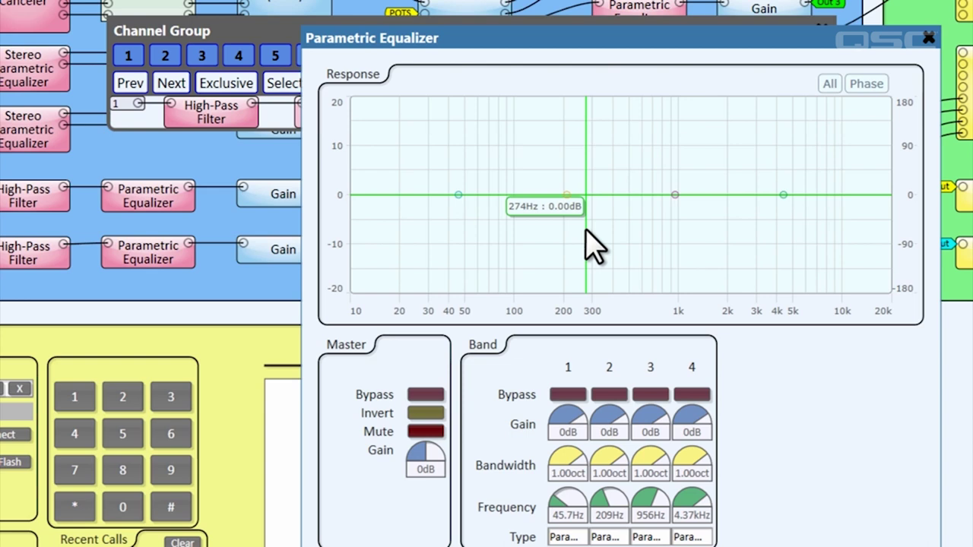
drag(587, 40, 609, 159)
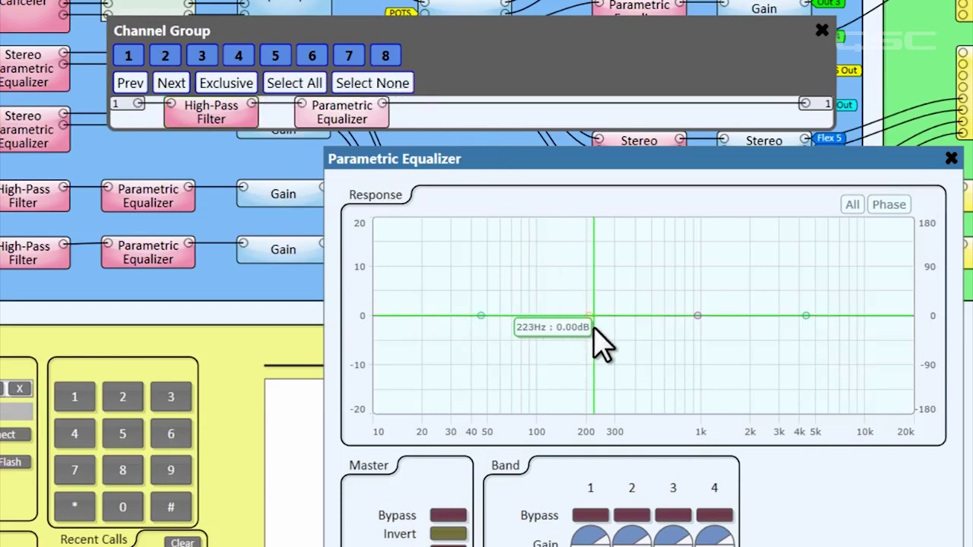
drag(589, 315, 594, 259)
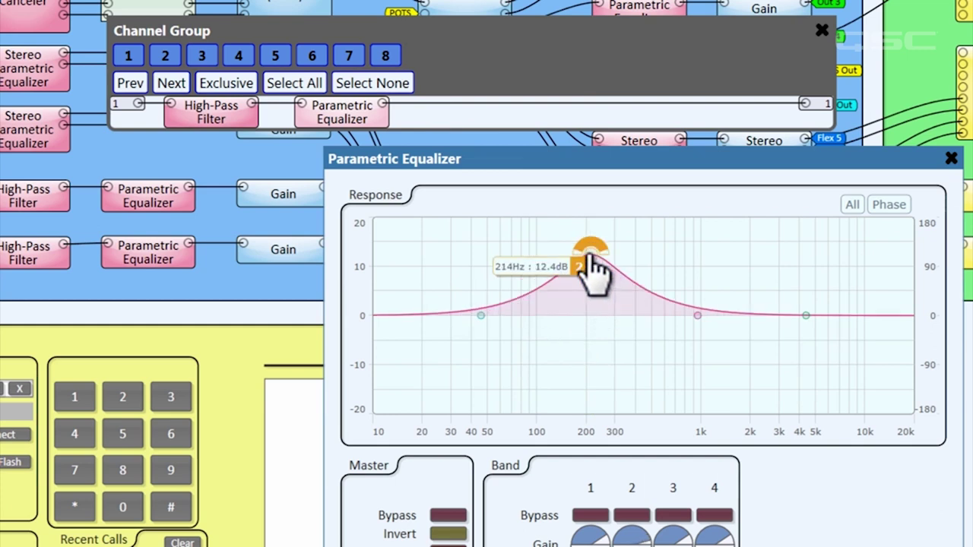
Raise EQ band 1 to about 15 dB near 42 Hz on channels 2 and 3 only
click(364, 88)
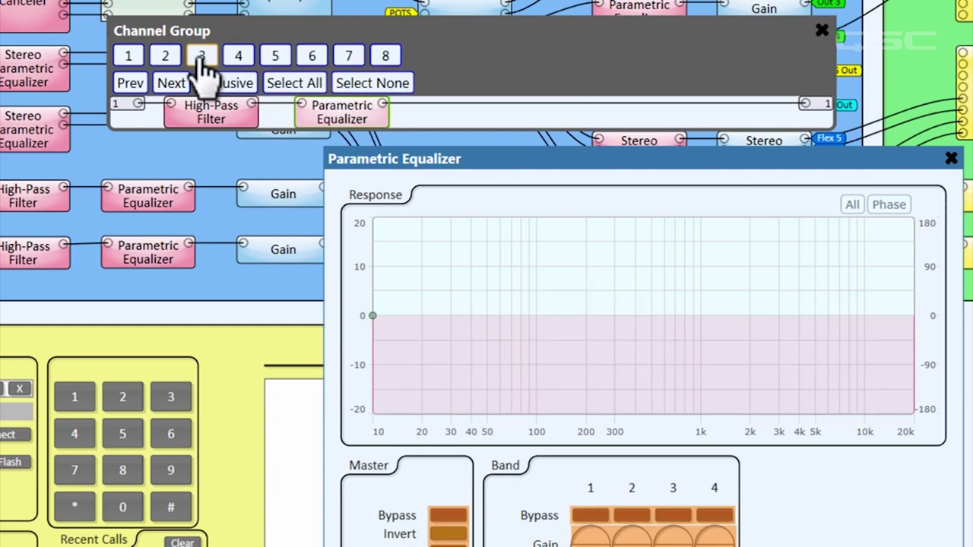
click(168, 56)
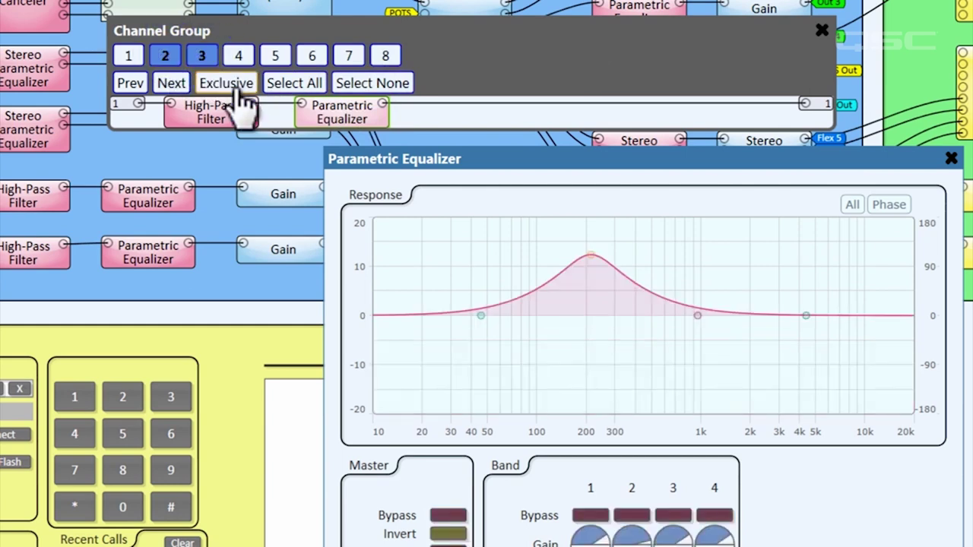
click(481, 314)
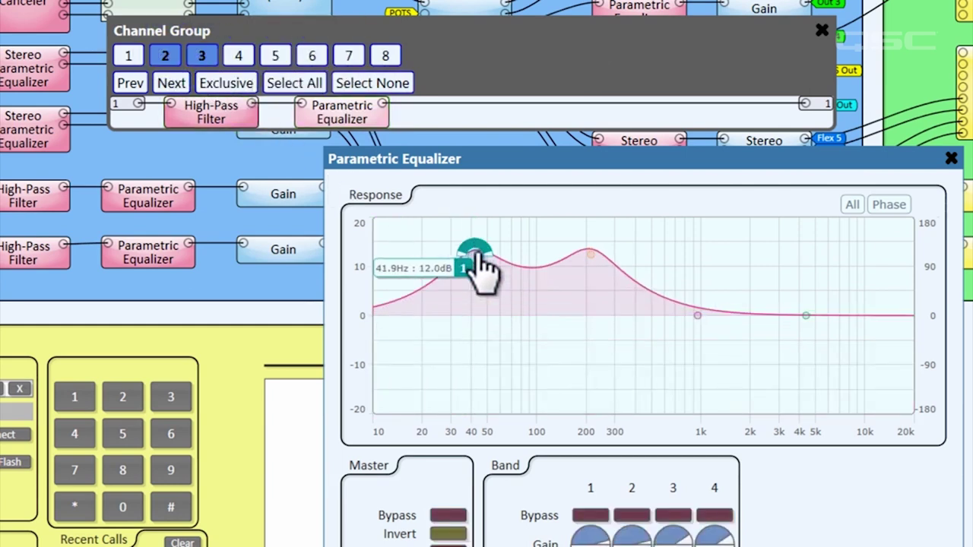
drag(481, 315, 475, 243)
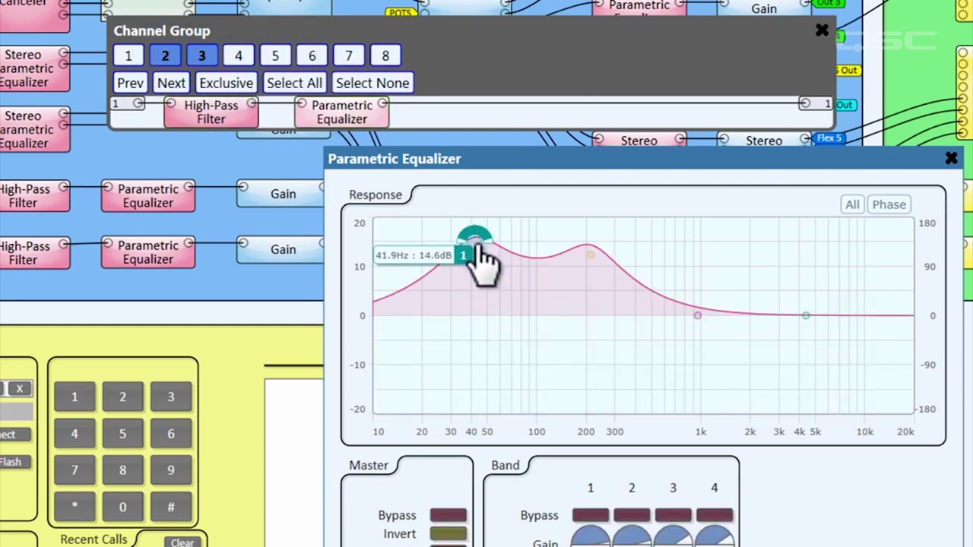
click(353, 85)
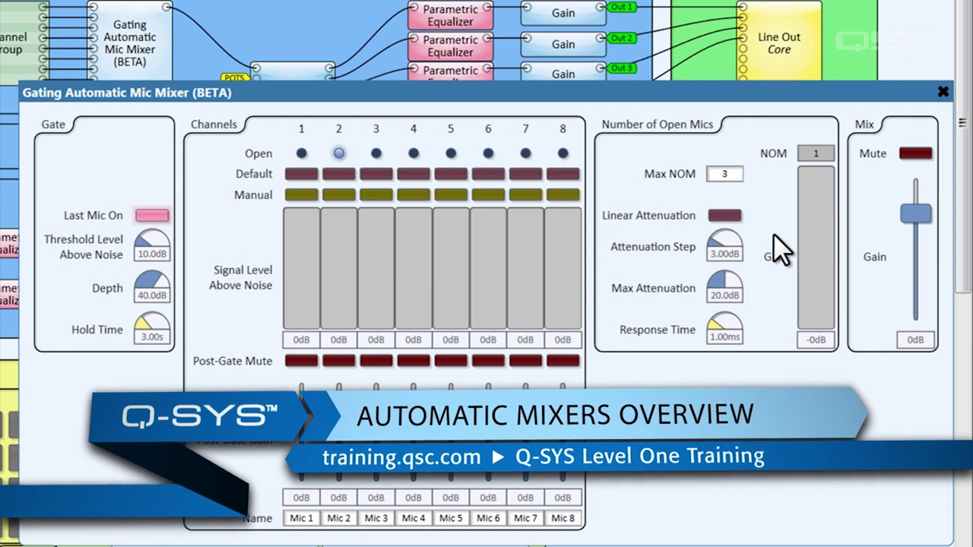
Close the Gating Automatic Mic Mixer panel
click(942, 92)
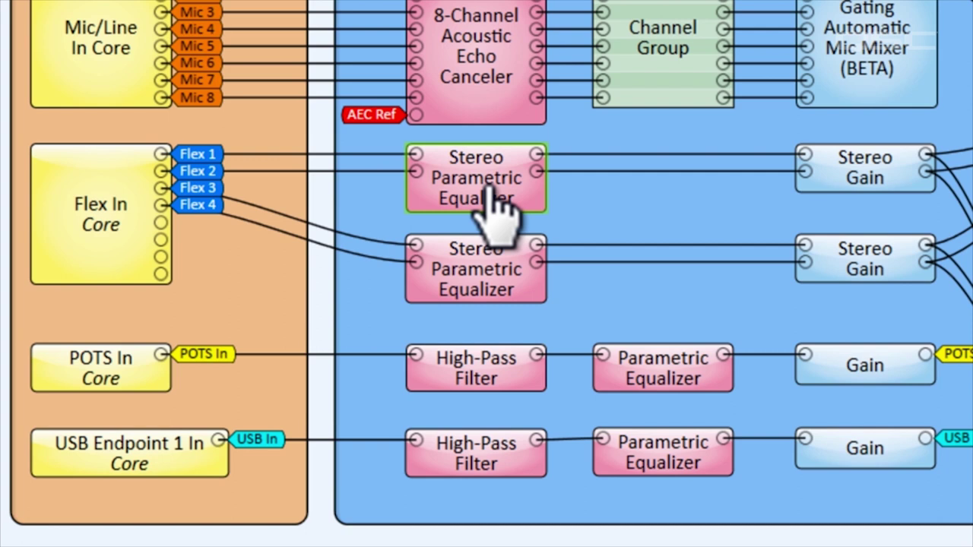
double_click(488, 194)
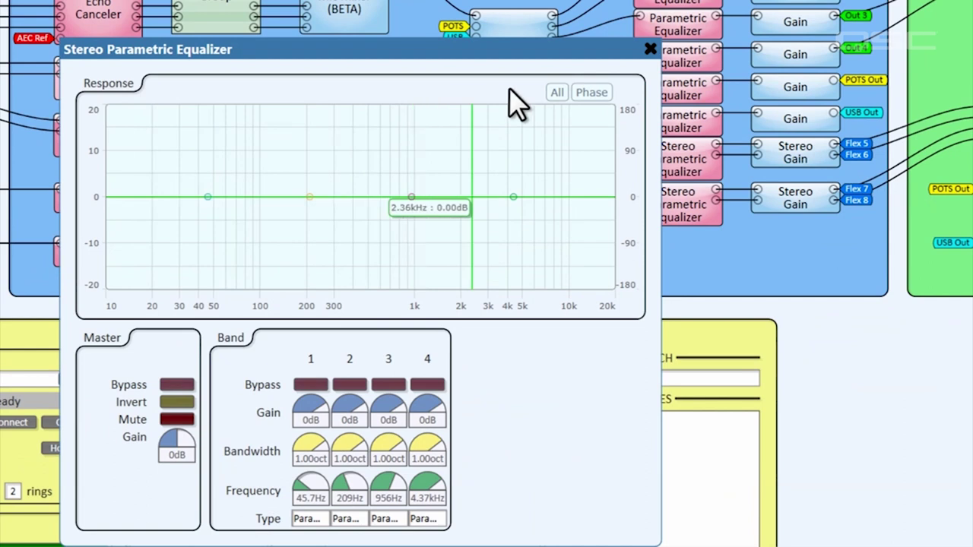
click(650, 52)
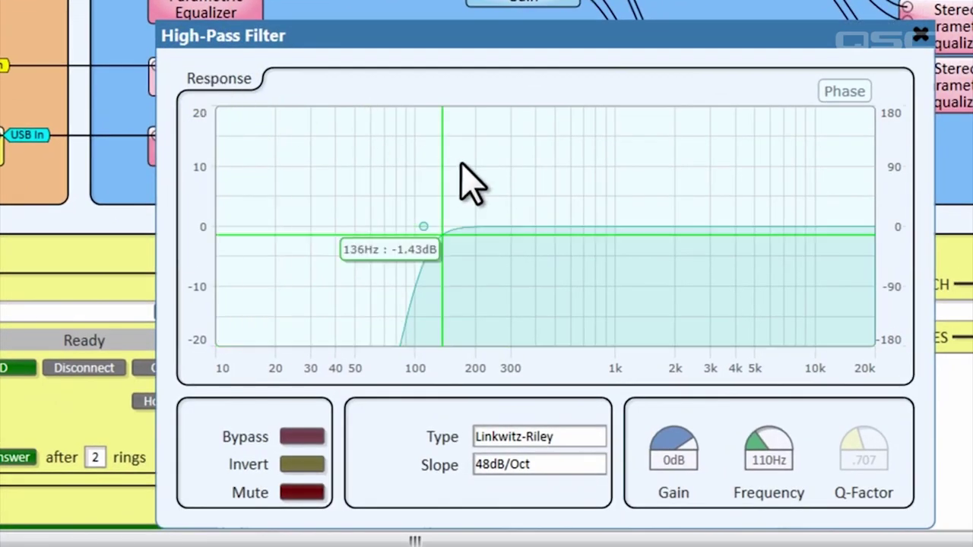
click(918, 35)
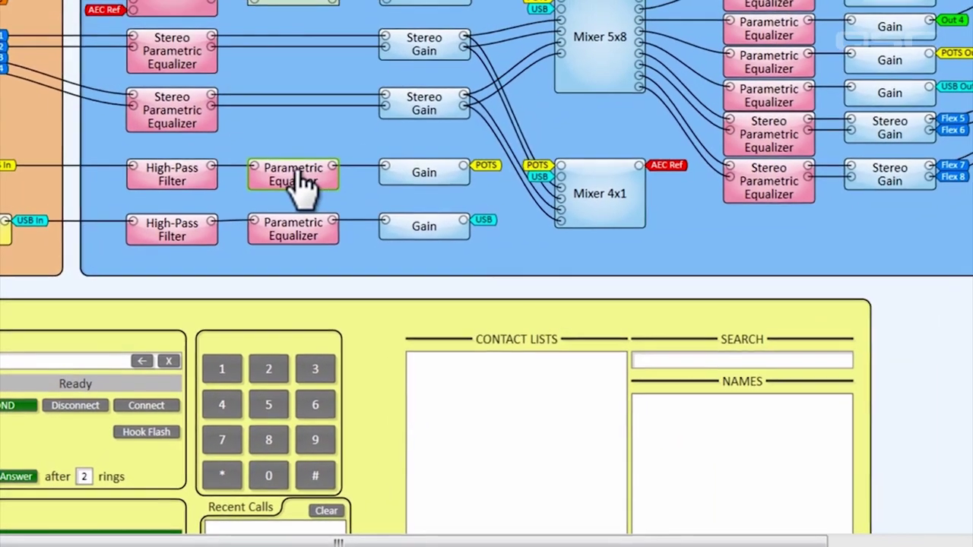
double_click(298, 176)
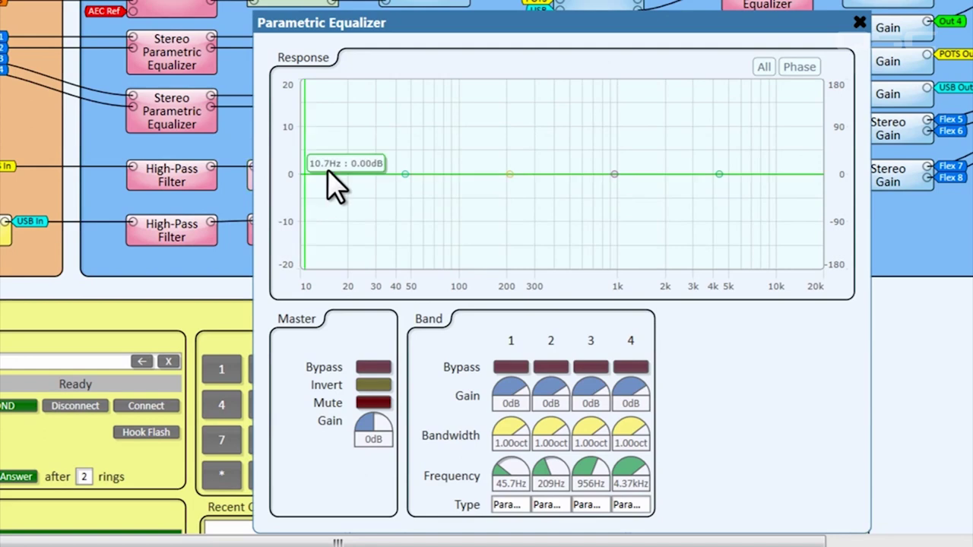
click(858, 23)
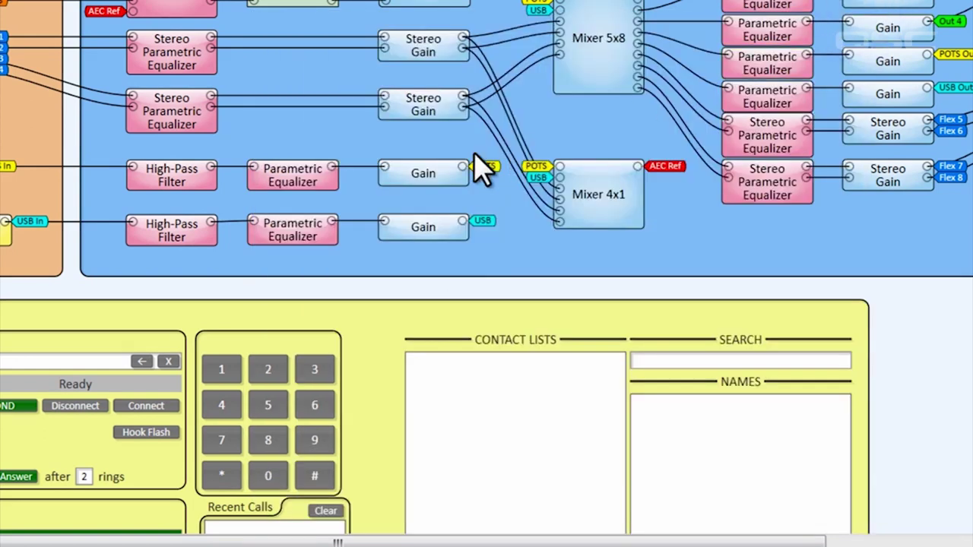
double_click(420, 171)
click(524, 193)
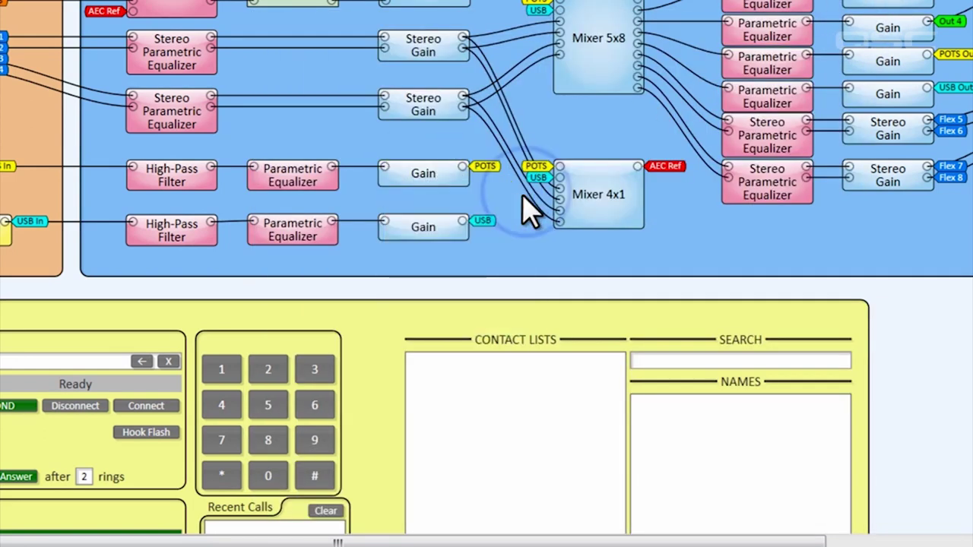
click(583, 16)
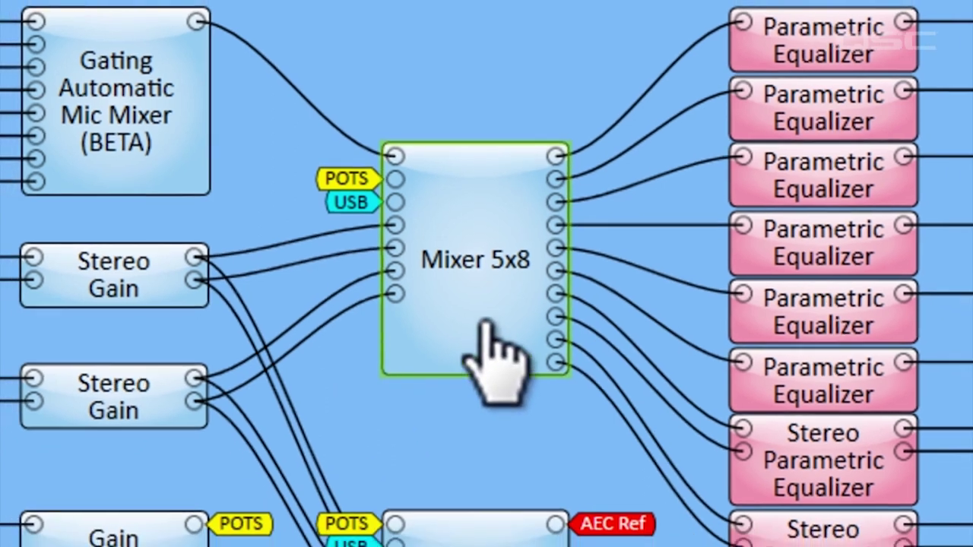
double_click(498, 345)
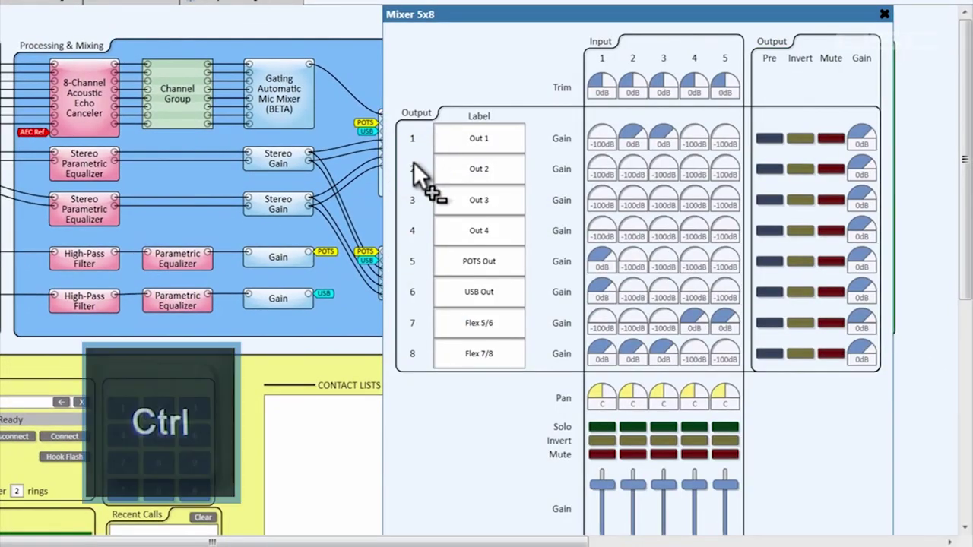
ctrl+scroll(417, 168, down, 2)
ctrl+scroll(414, 163, down, 1)
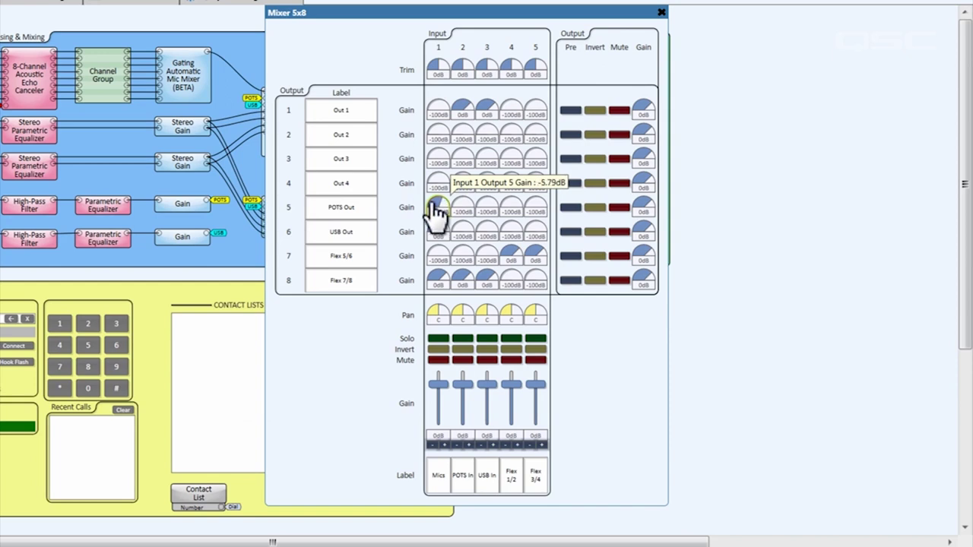
click(660, 16)
ctrl+scroll(642, 118, up, 1)
ctrl+scroll(635, 115, up, 1)
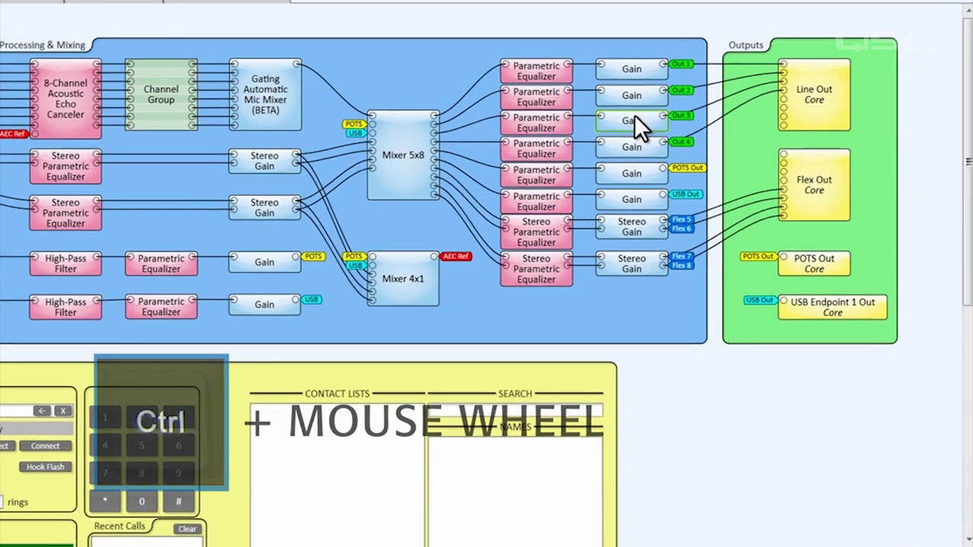
ctrl+scroll(272, 170, up, 1)
ctrl+scroll(184, 178, up, 1)
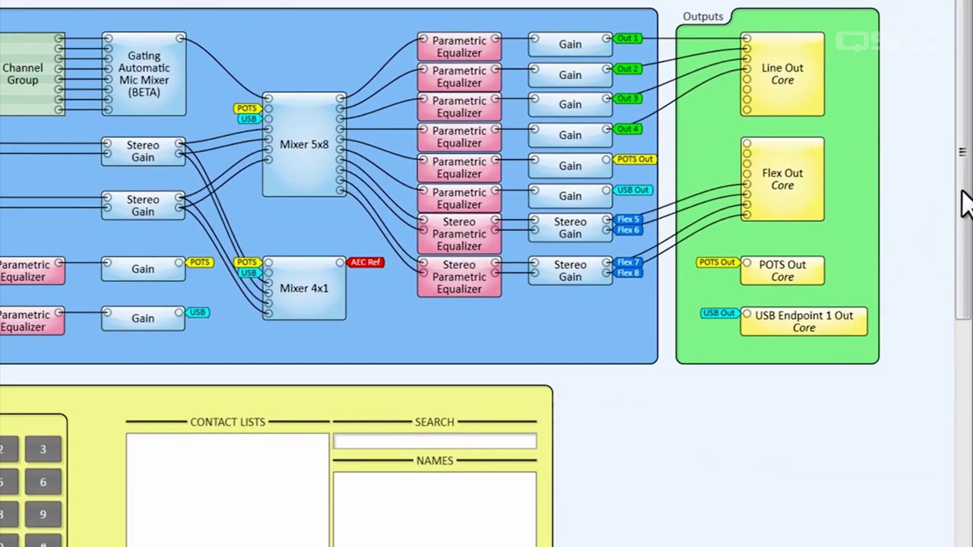
drag(961, 190, 945, 341)
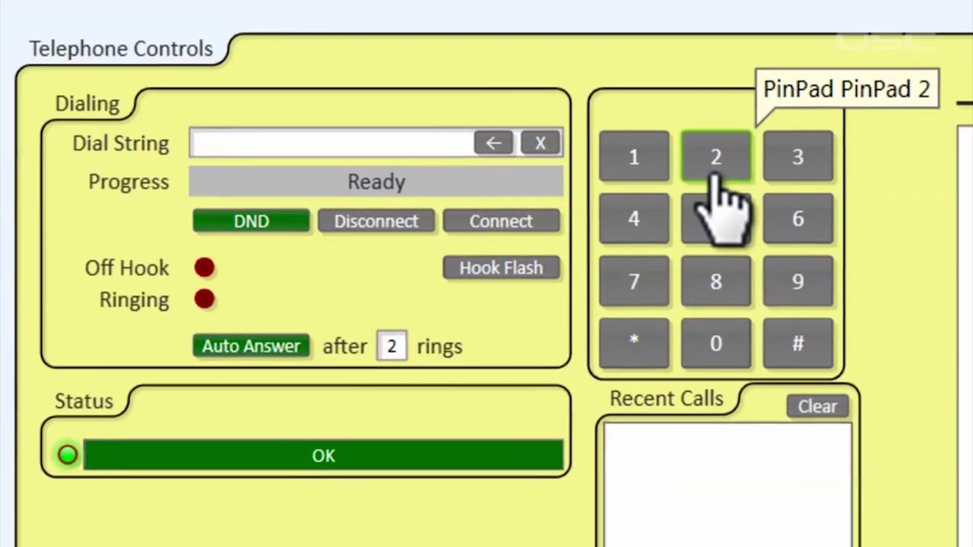
click(734, 231)
double_click(736, 230)
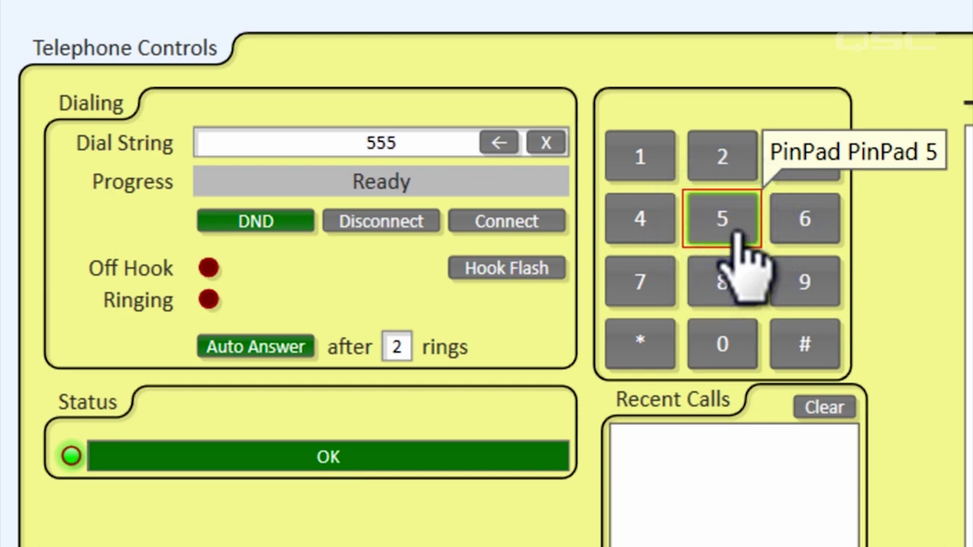
double_click(450, 146)
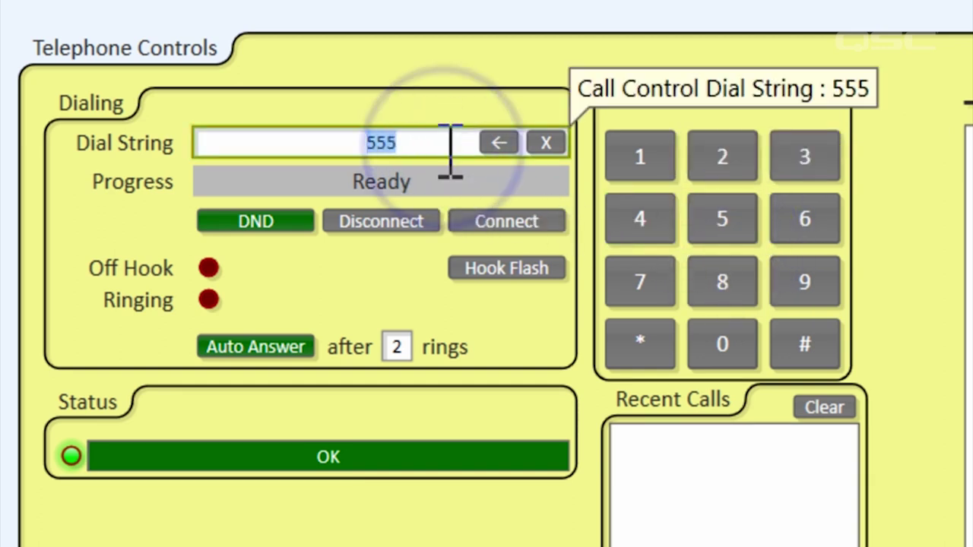
text(5551234)
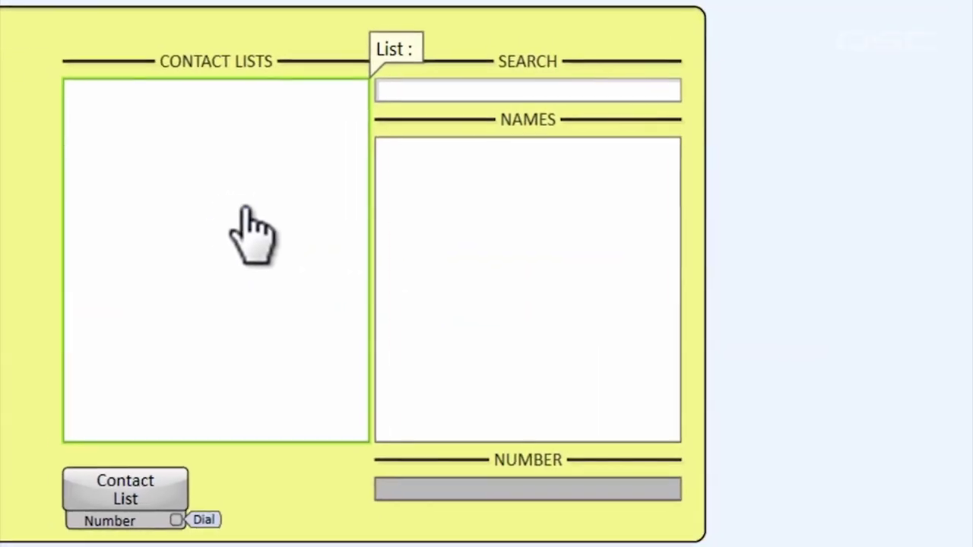
click(236, 207)
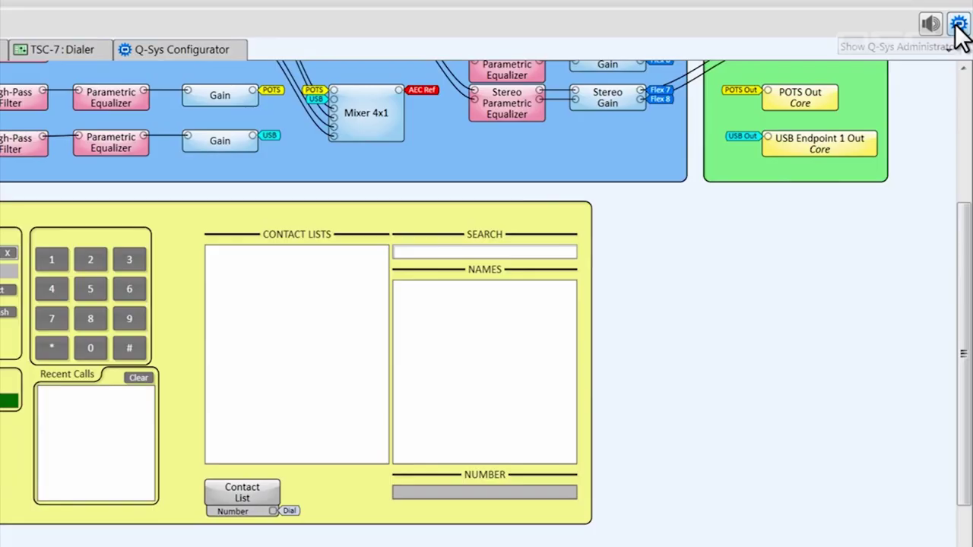
Create a new local contact list, Local Book 1, in Q-SYS Administrator Contacts
click(958, 26)
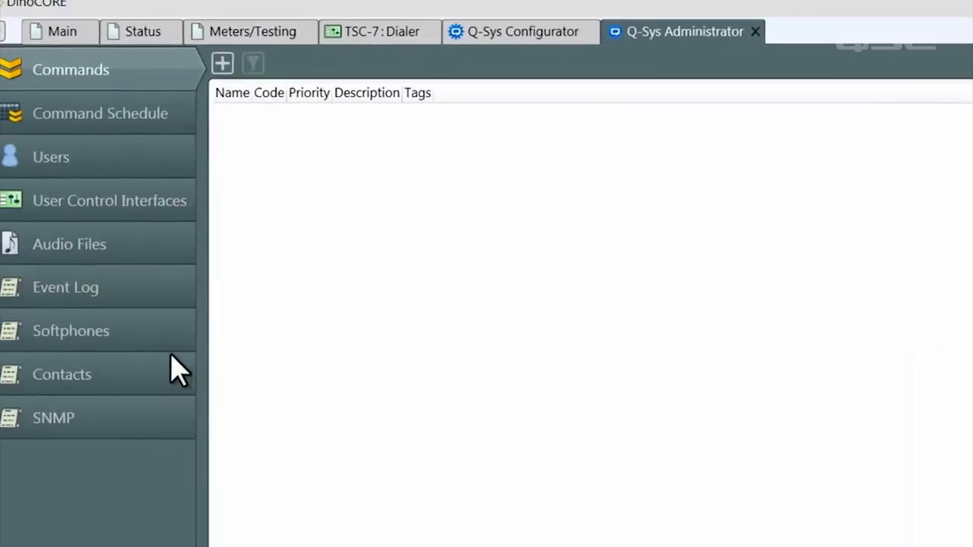
click(121, 384)
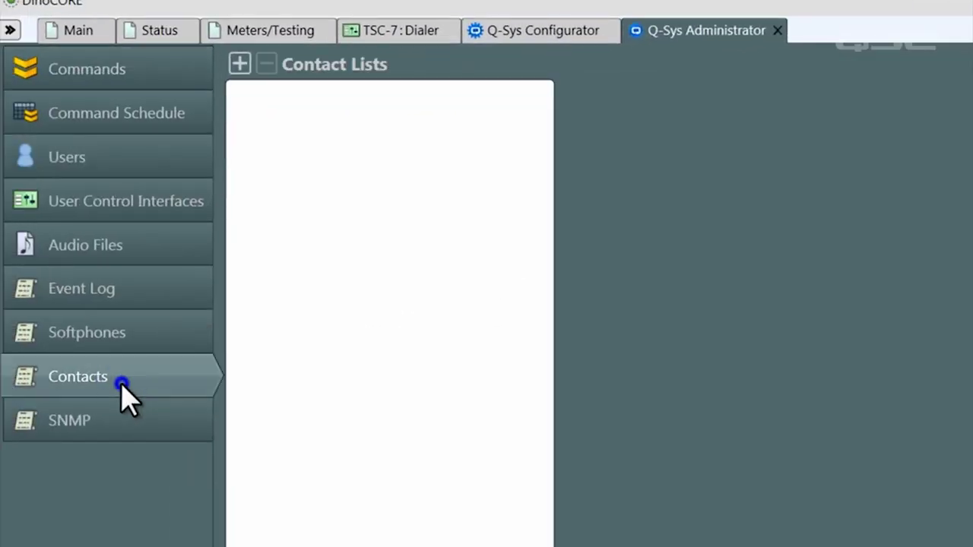
click(240, 64)
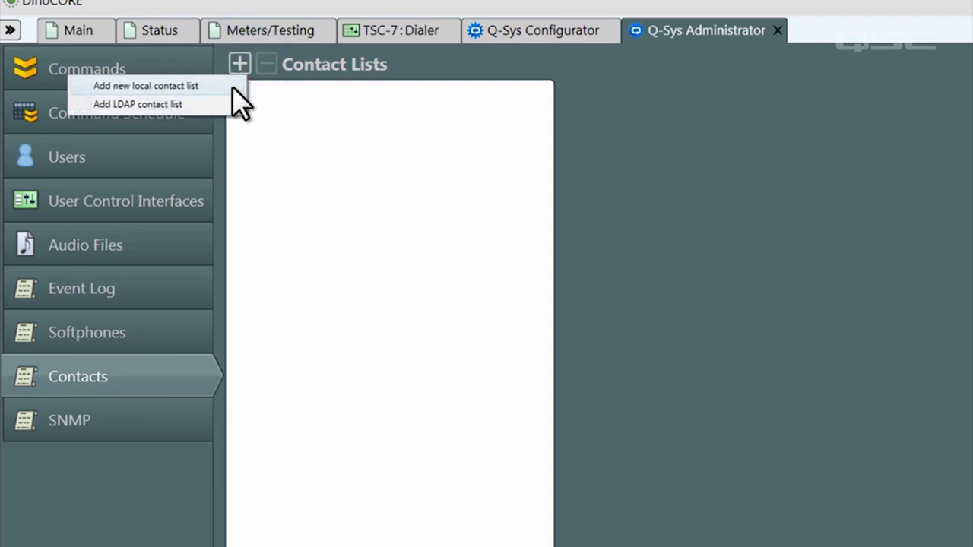
click(228, 86)
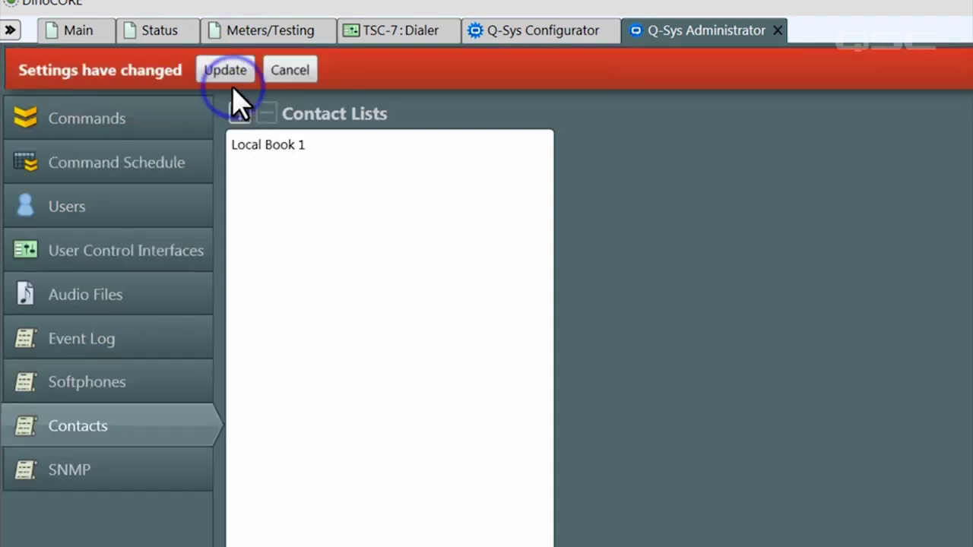
click(308, 147)
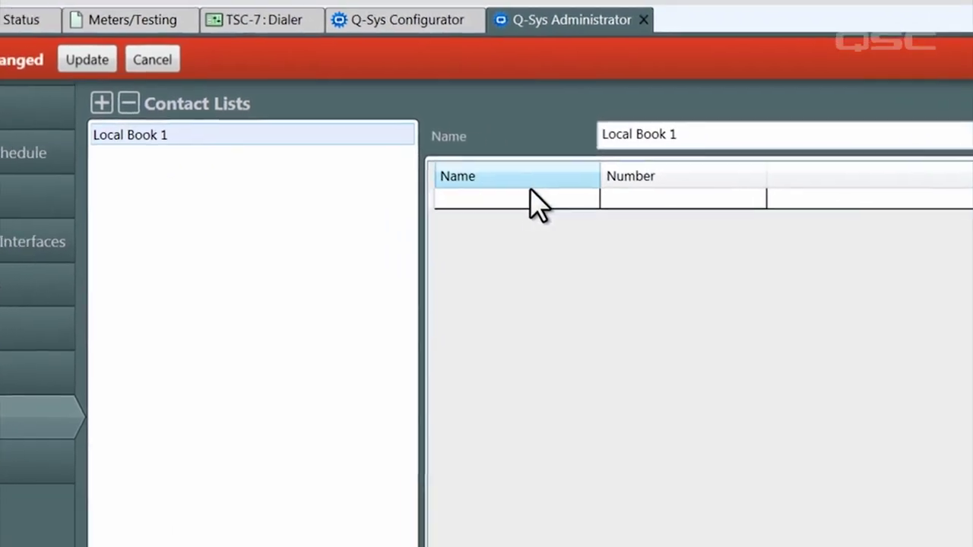
Add a contact numbered 555-1234 to Local Book 1 and save it to the core
click(675, 211)
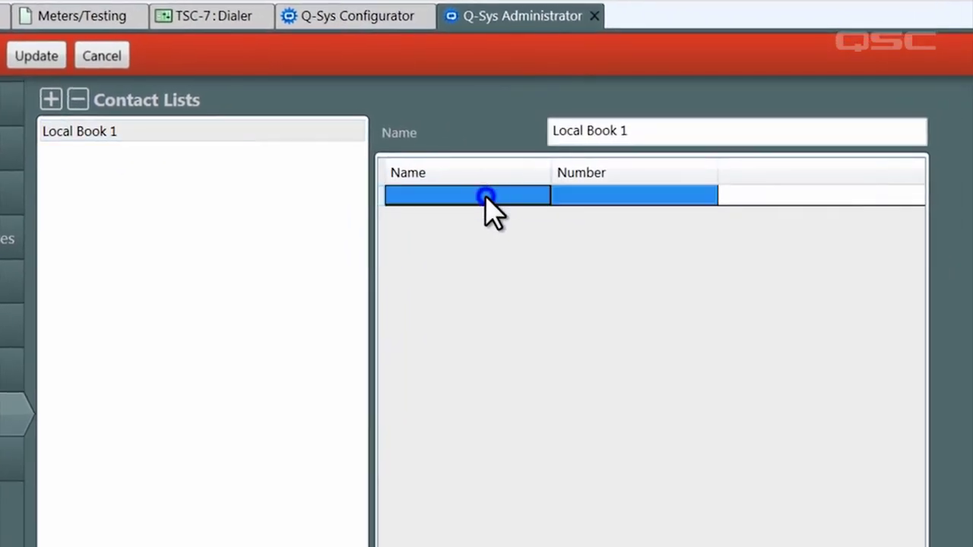
click(486, 198)
text(John)
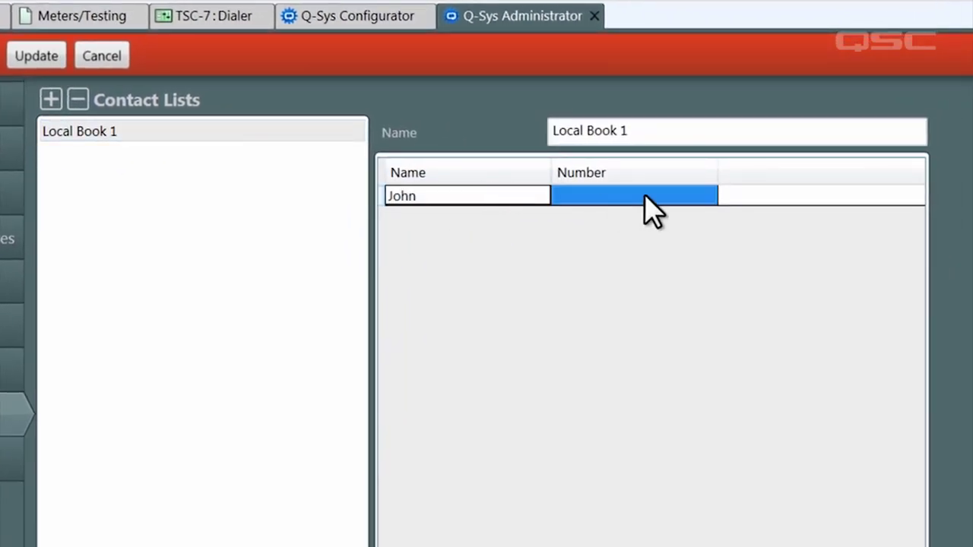
click(655, 196)
text(555-1234)
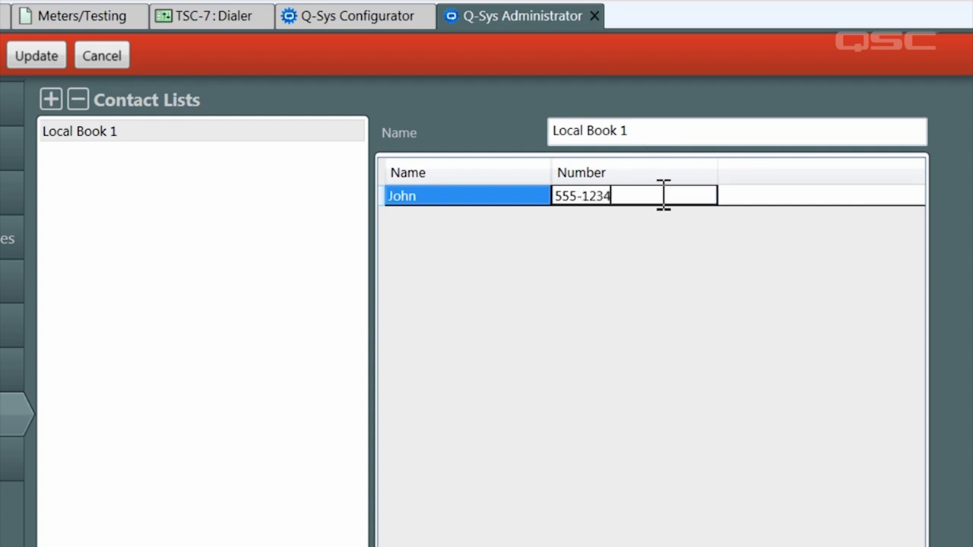
key(Return)
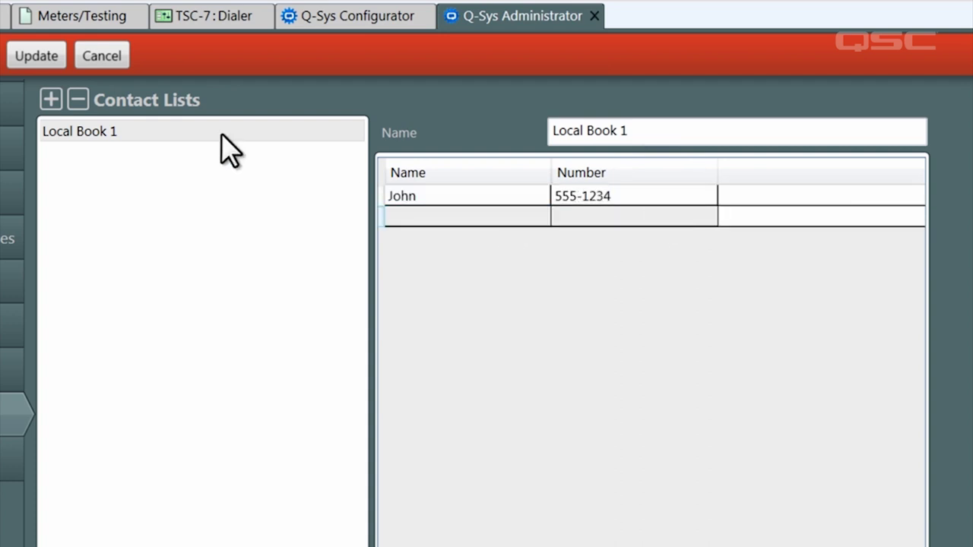
click(35, 61)
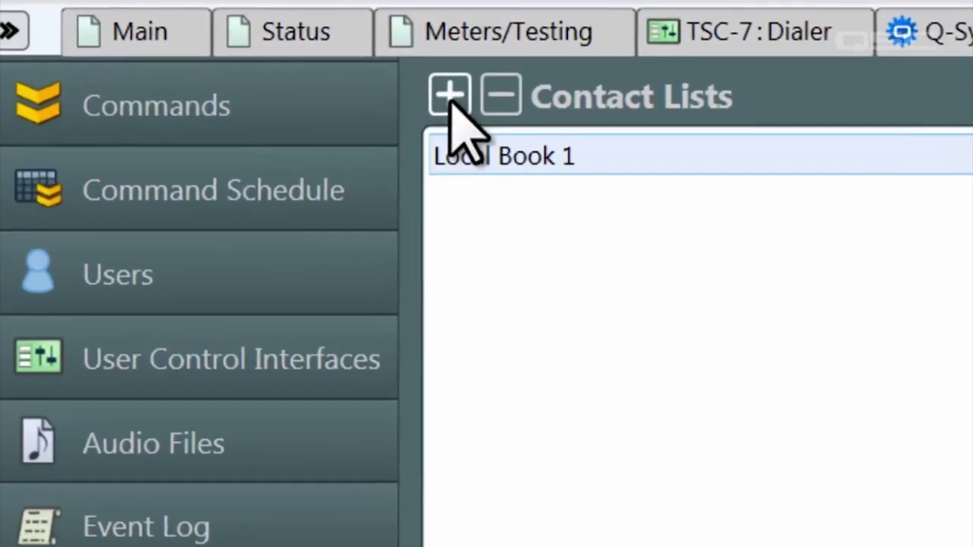
Add an LDAP contact list, LDAP Book 1, and review its server settings
click(450, 98)
click(415, 175)
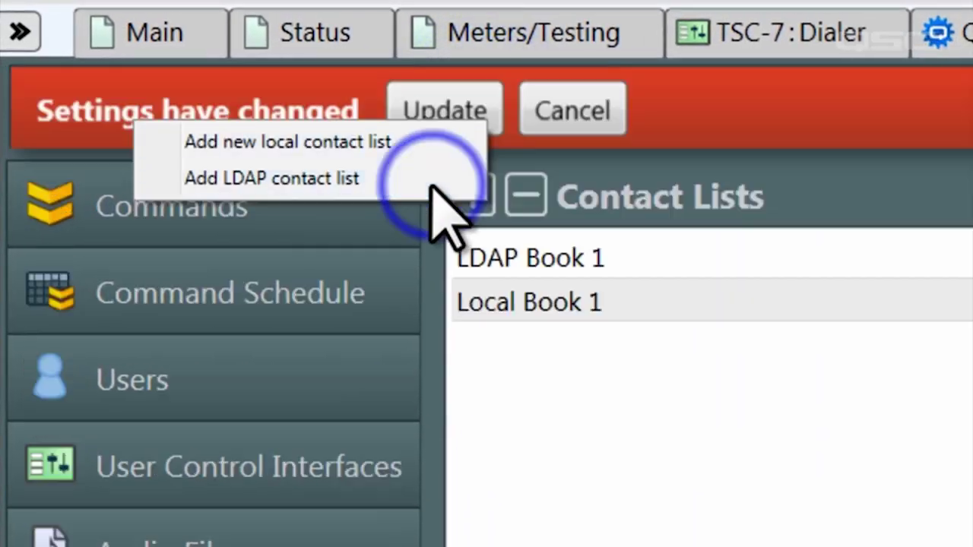
click(591, 254)
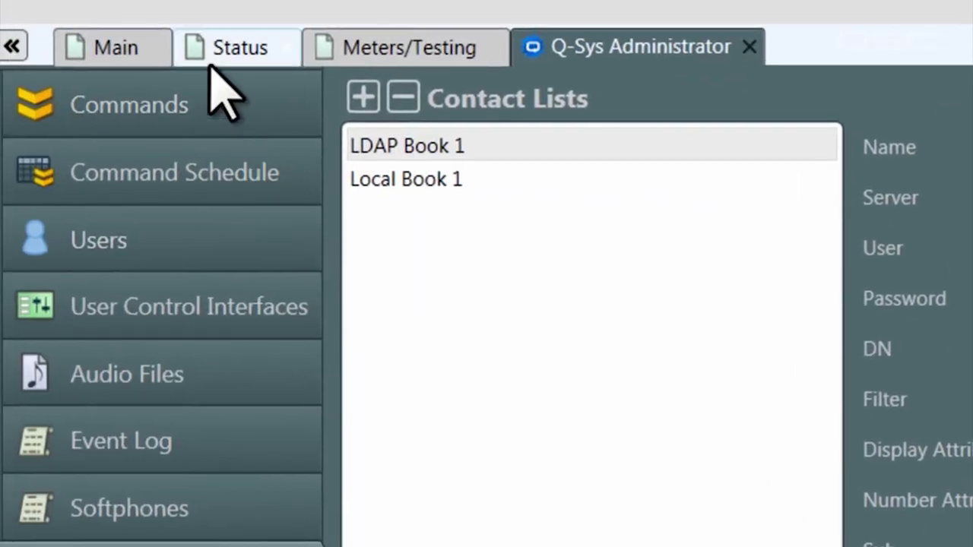
click(213, 61)
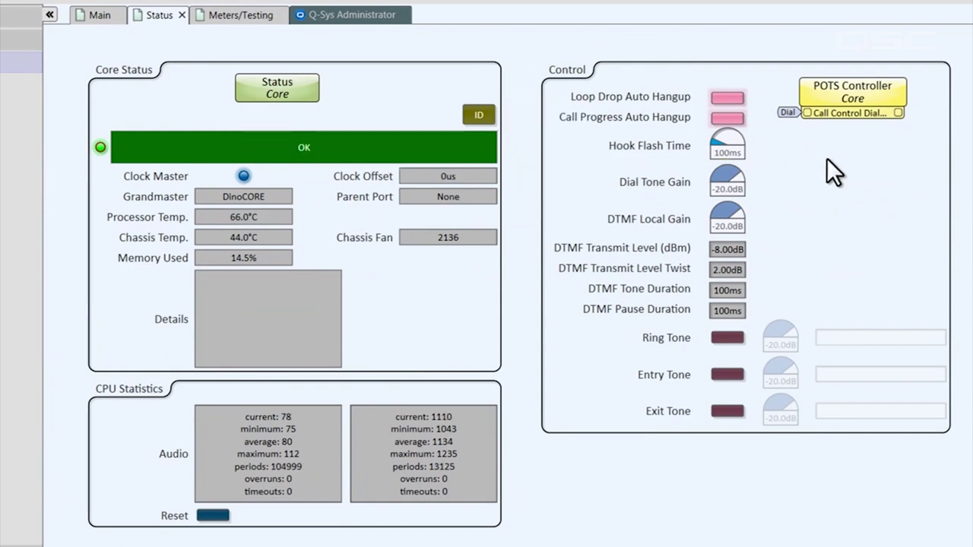
Switch to the Meters/Testing page and scroll through the live mic, flex and output meters
click(268, 17)
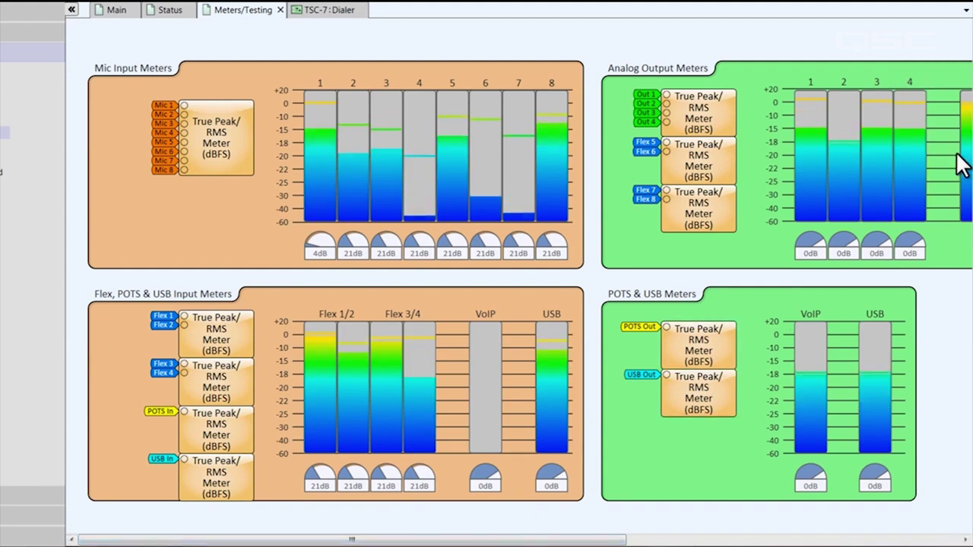
scroll(959, 163, down, 5)
scroll(959, 163, down, 5)
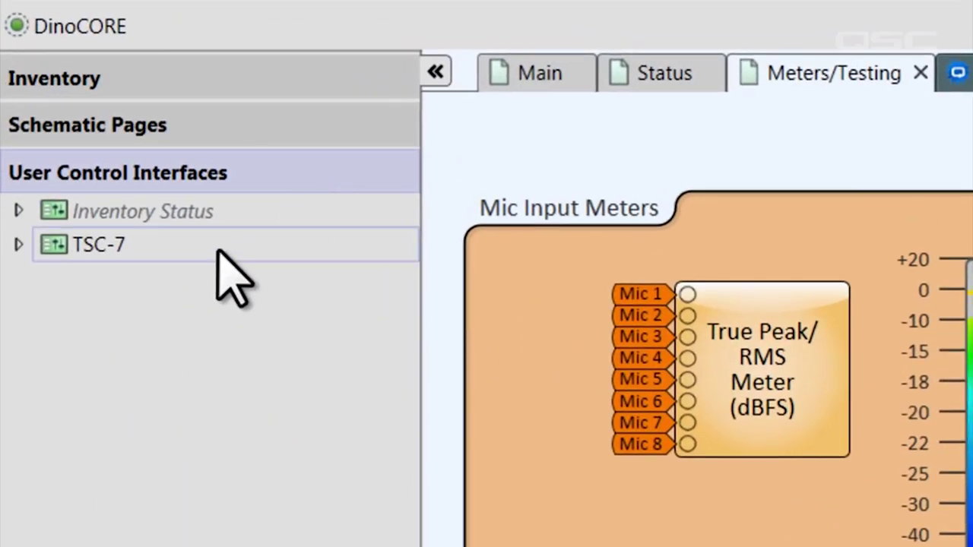
Open the TSC-7 touch panel, then stop emulation and return to design mode
double_click(218, 251)
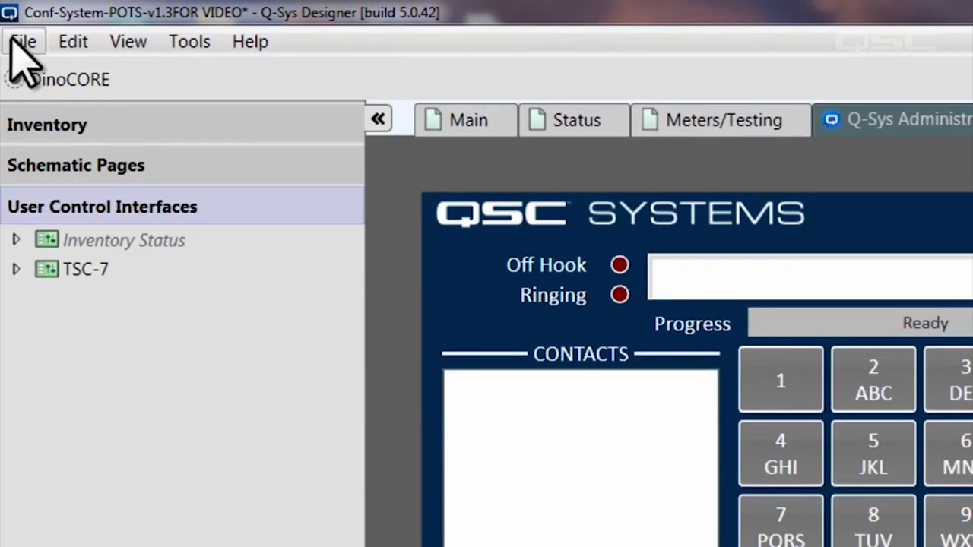
click(23, 41)
click(266, 394)
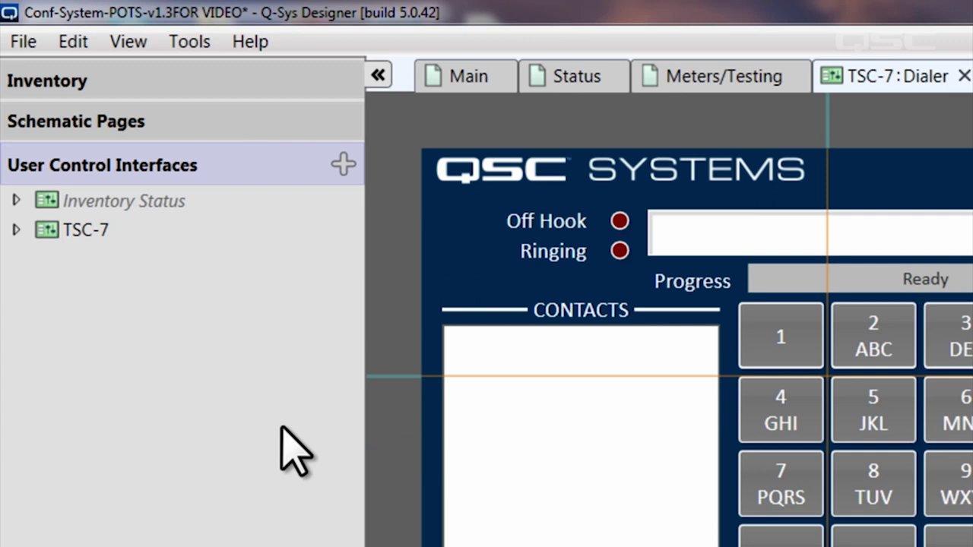
Expand TSC-7's Dialer page layers and select the Contacts layer for editing
click(15, 229)
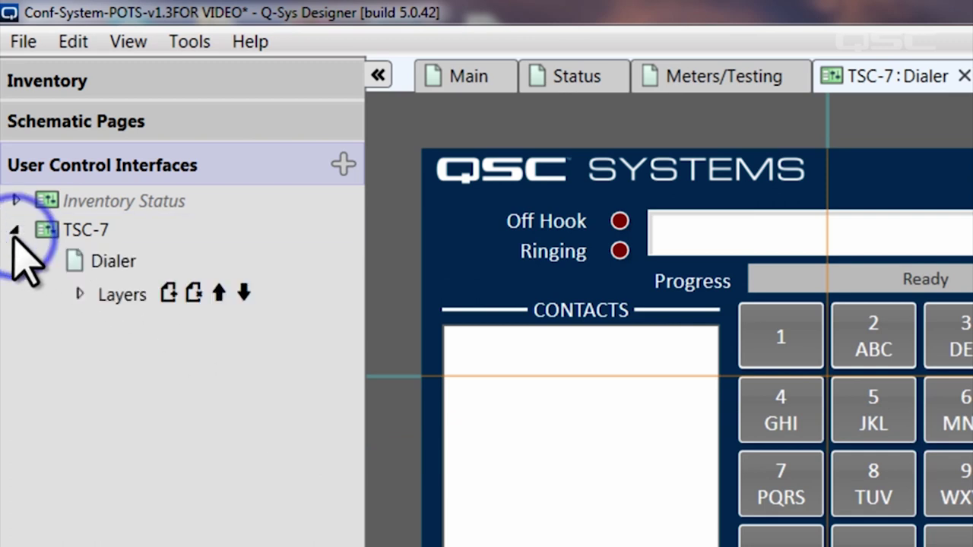
click(78, 294)
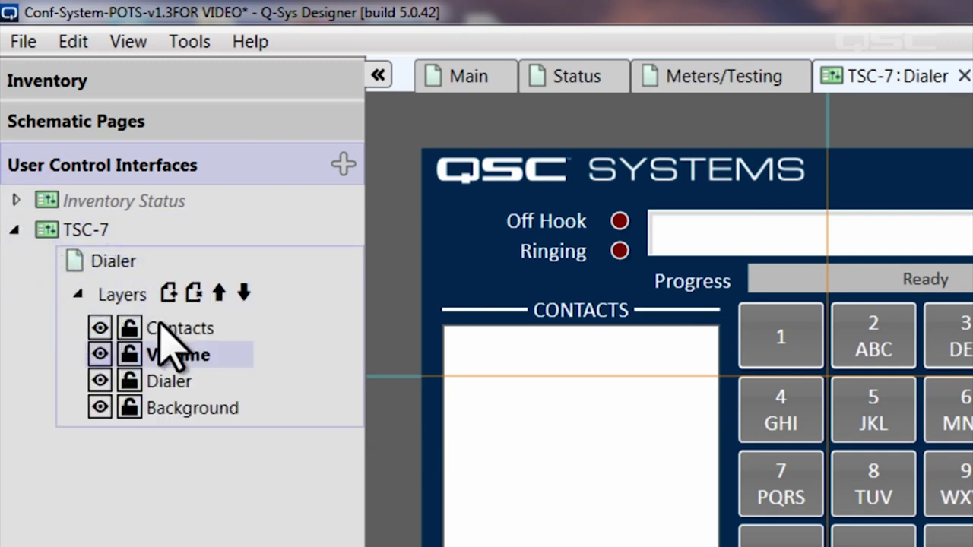
click(202, 328)
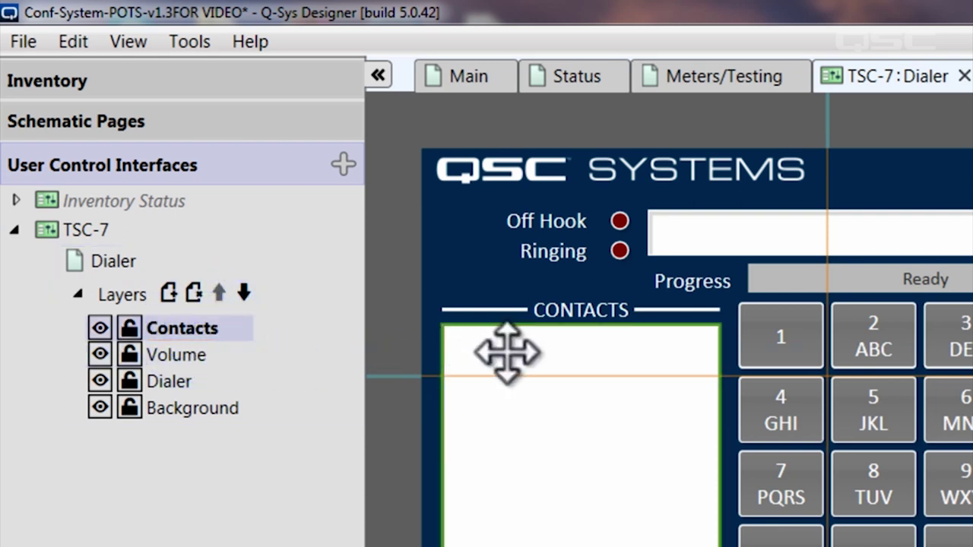
drag(507, 354, 541, 429)
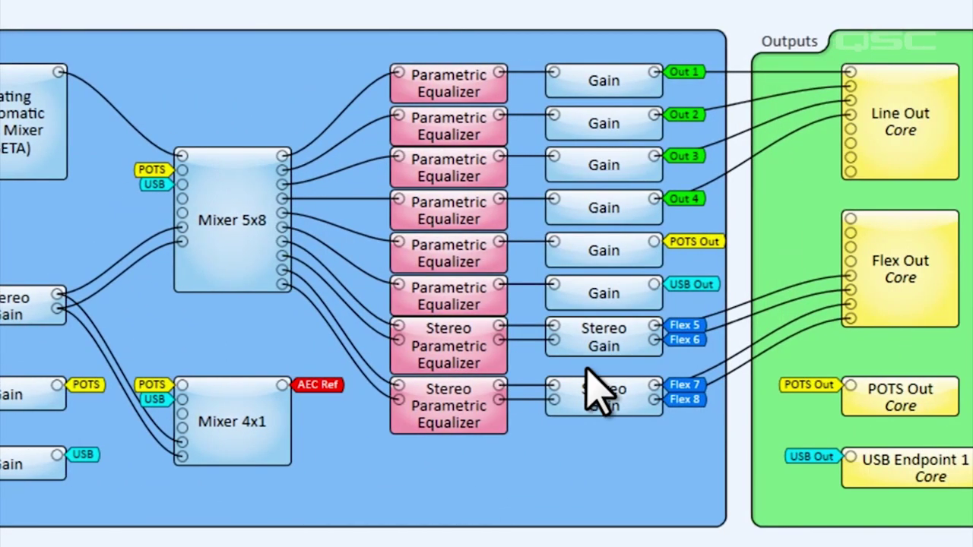
Box-select the Flex 5/6 Stereo Parametric Equalizer and Stereo Gain, then delete them
drag(587, 373, 498, 345)
key(Delete)
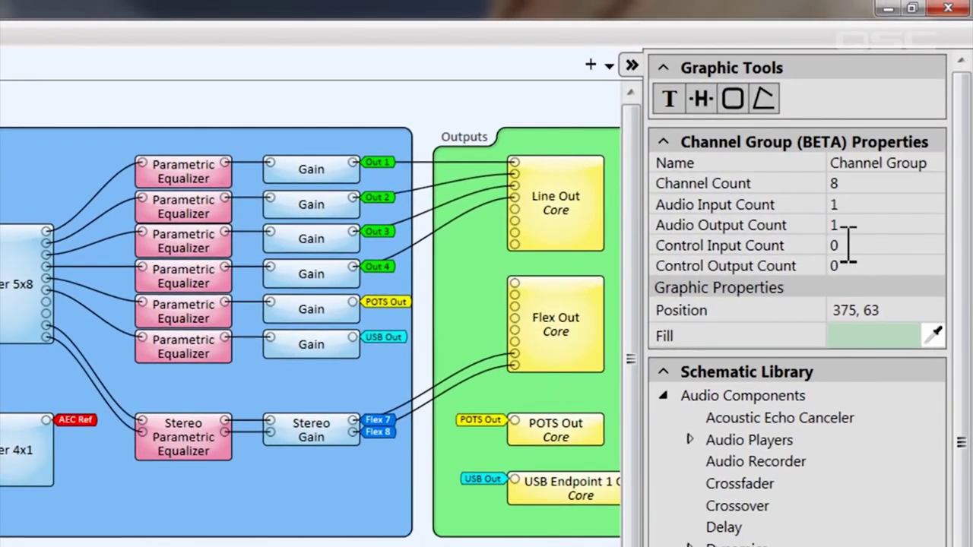
Set the Channel Group and the Gating Automatic Mic Mixer to 10 channels each
text(10)
key(Return)
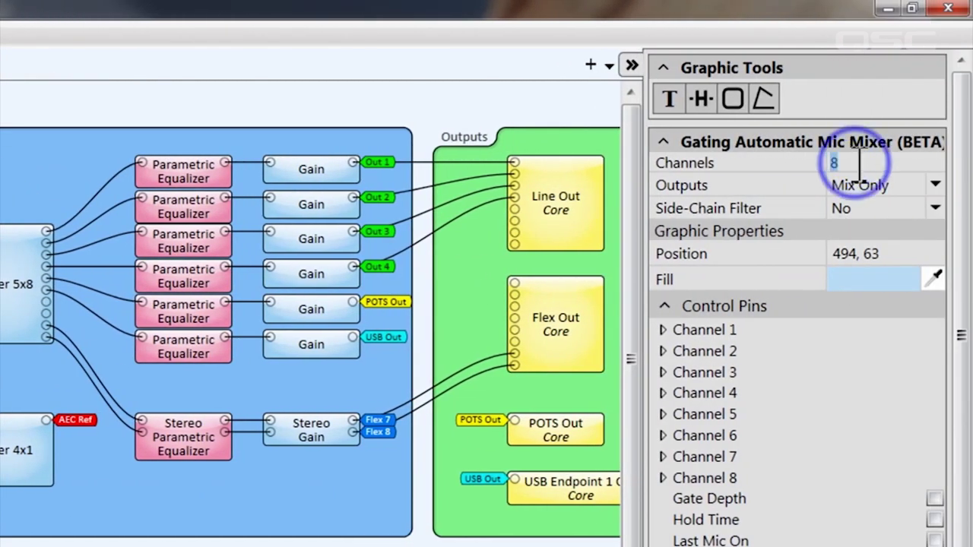
text(10)
key(Return)
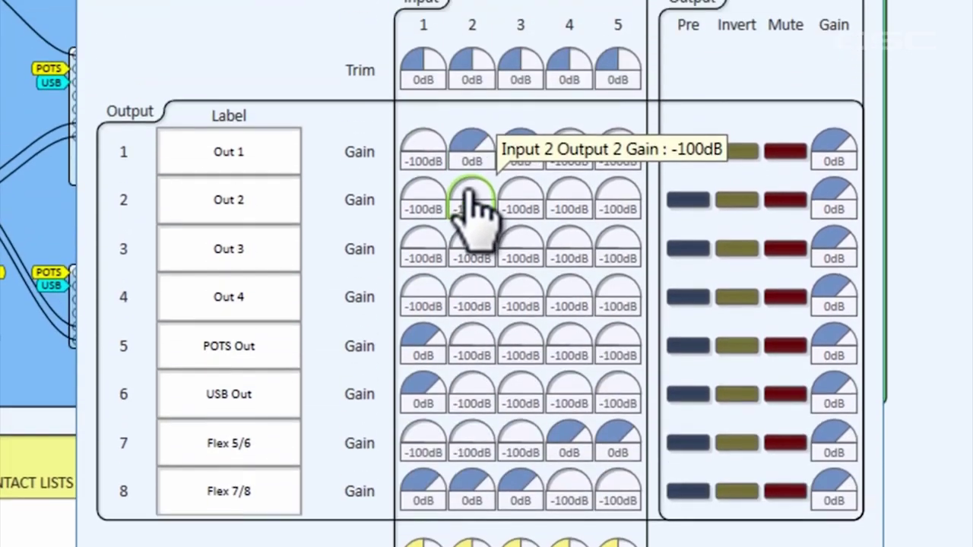
Raise the Mixer 5x8 crosspoints for inputs 2 and 3 on Out 2–4 to 0 dB, then close the panel
mouse_move(468, 219)
mouse_down()
mouse_move(510, 236)
mouse_move(591, 235)
mouse_up()
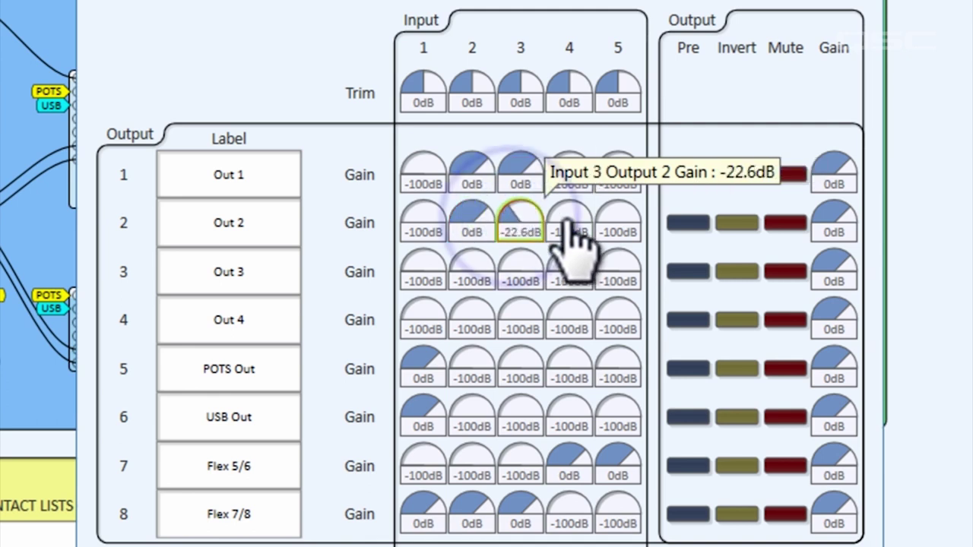
drag(516, 228, 623, 234)
drag(477, 273, 601, 281)
drag(517, 274, 626, 278)
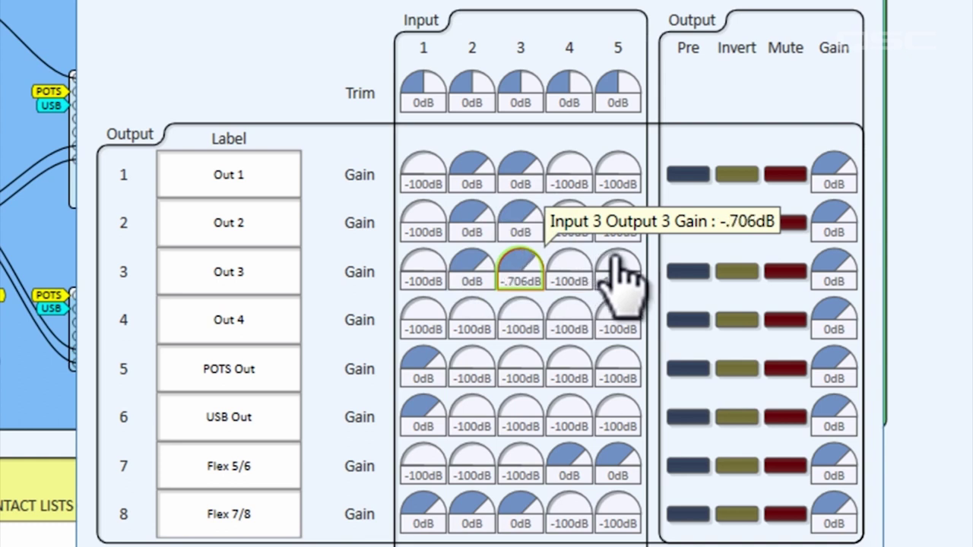
drag(474, 321, 573, 334)
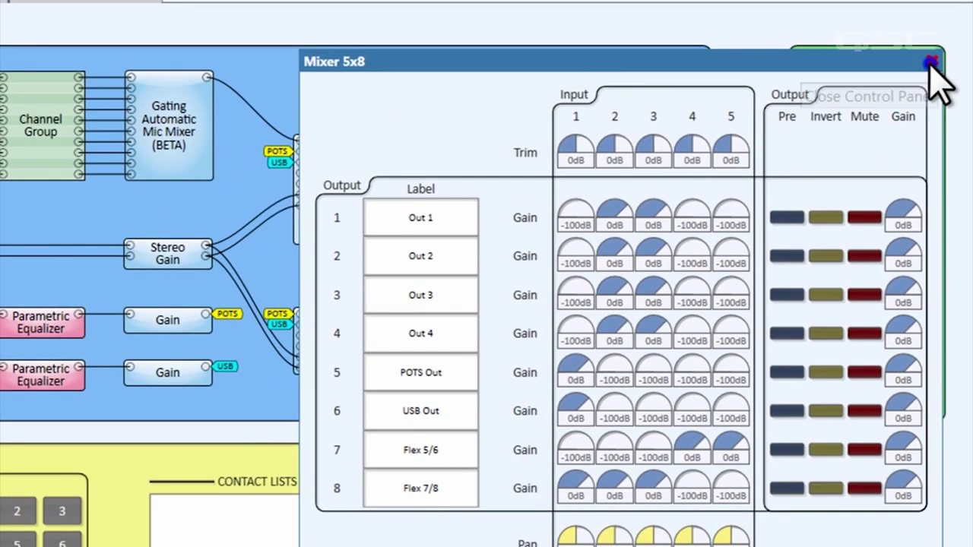
click(932, 61)
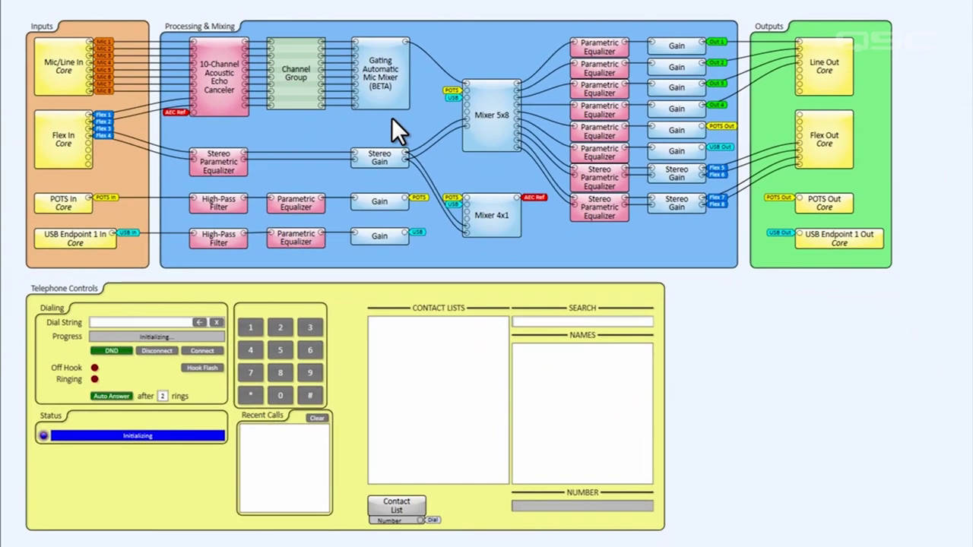